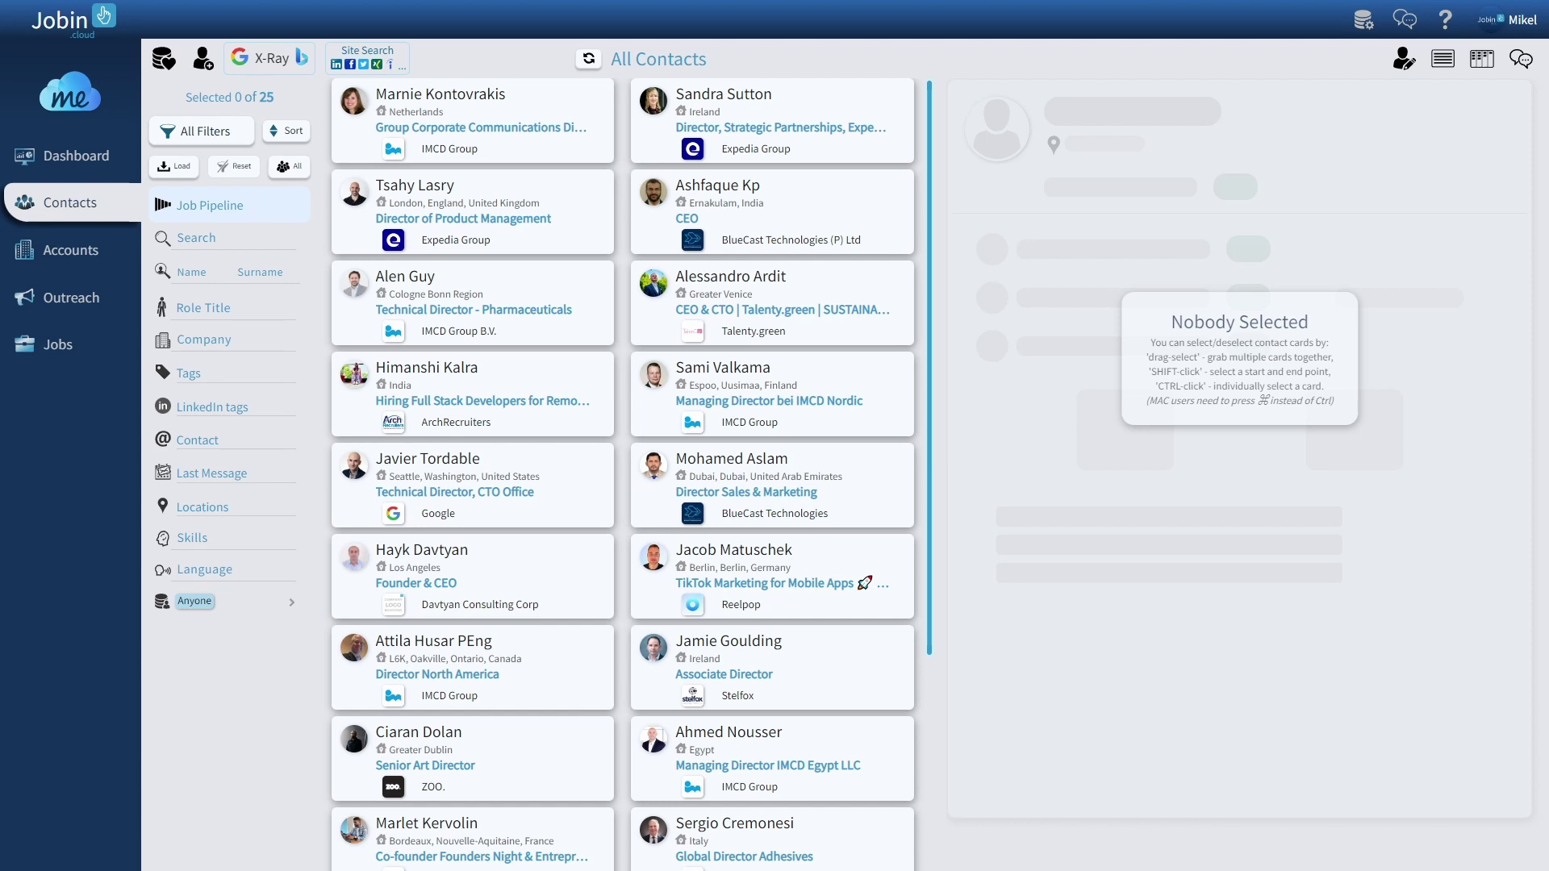
# Select the Expedia Group strategic partnerships director's card to show her profile preview
pyautogui.click(804, 121)
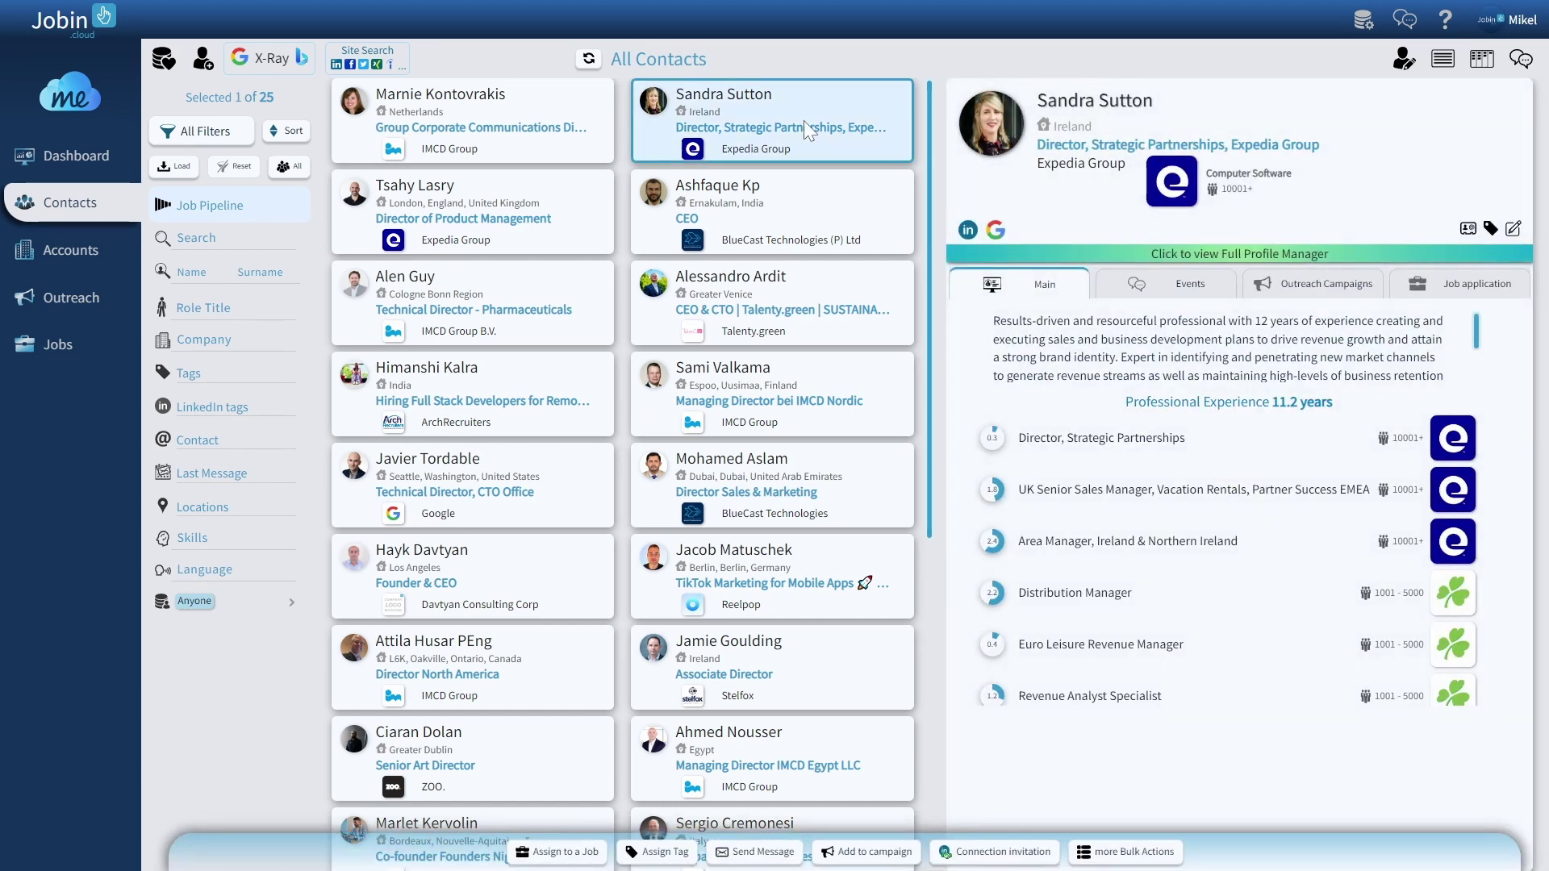
# Open her full contact page and scroll through experience, education, skills and languages, then back to Summary
pyautogui.click(804, 119)
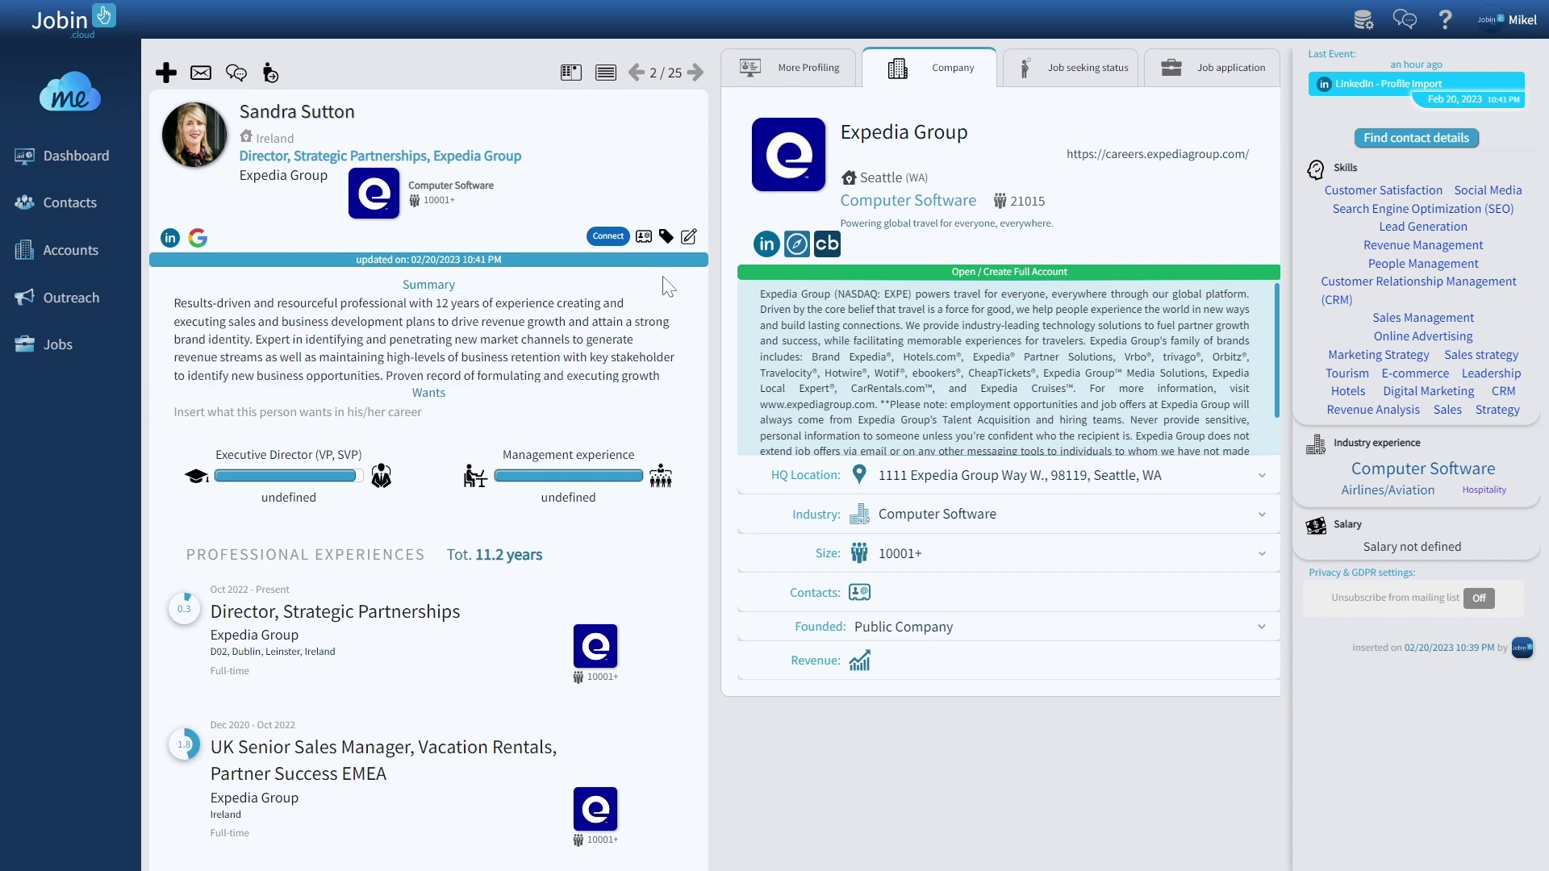
pyautogui.scroll(-8, 664, 283)
pyautogui.scroll(-10, 665, 283)
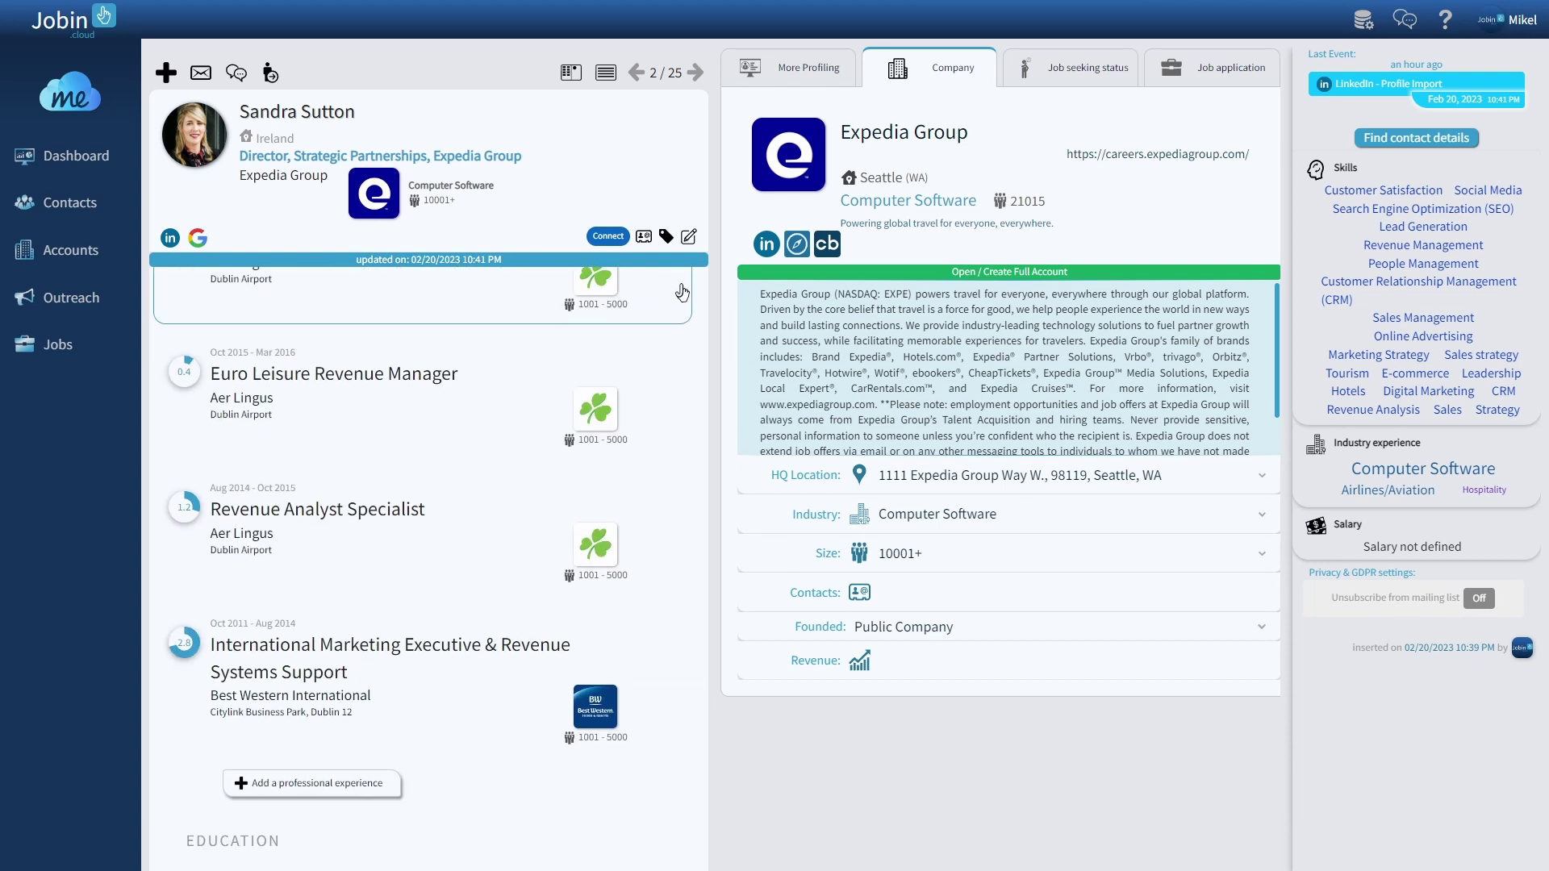
pyautogui.scroll(-10, 669, 362)
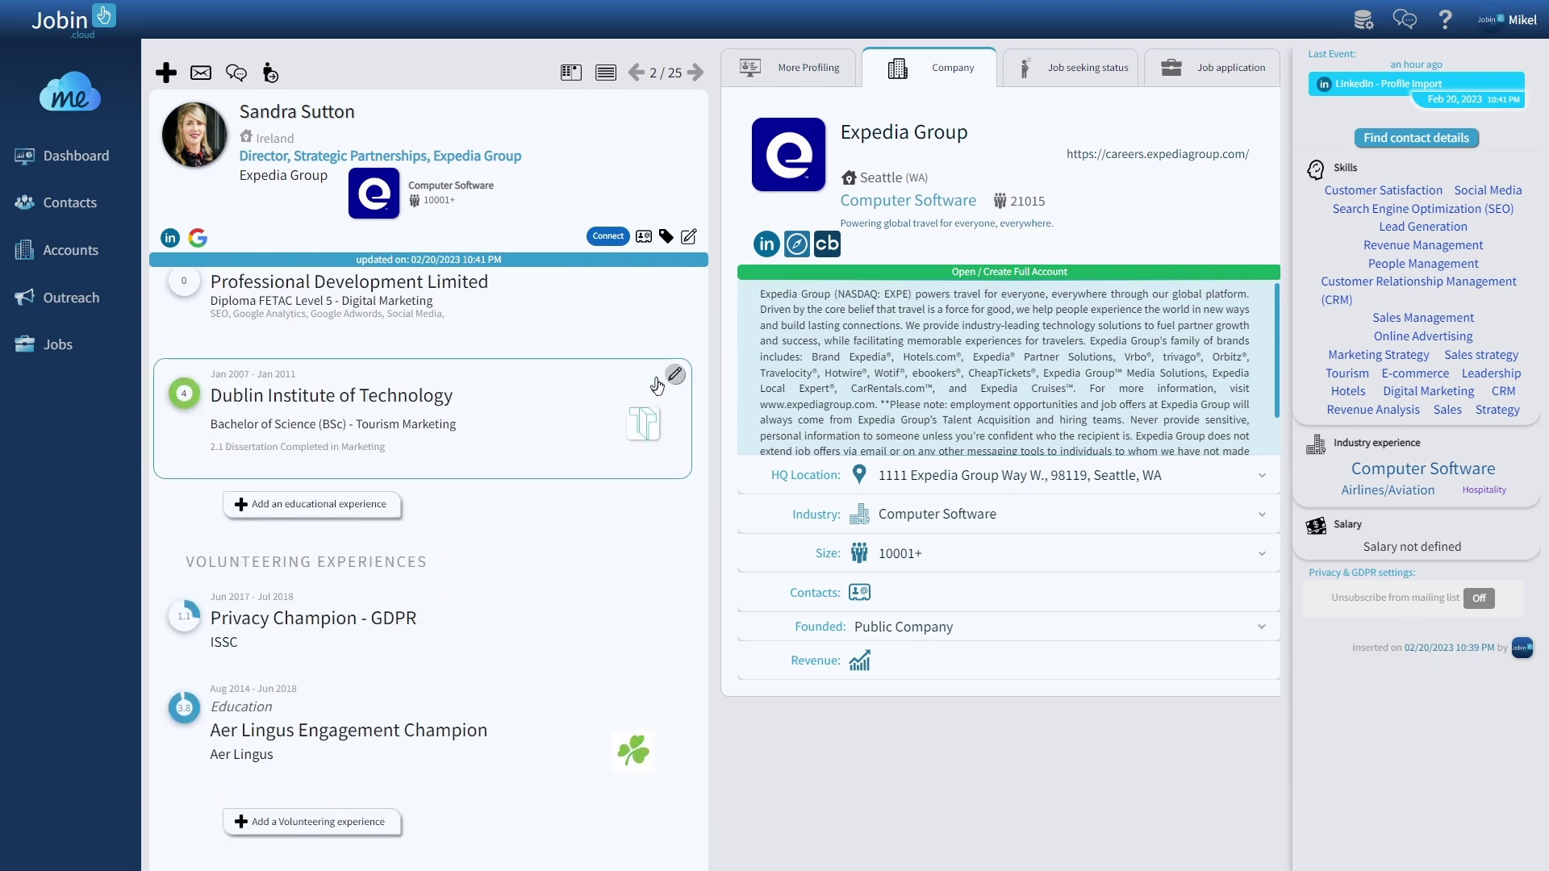
pyautogui.scroll(-10, 680, 470)
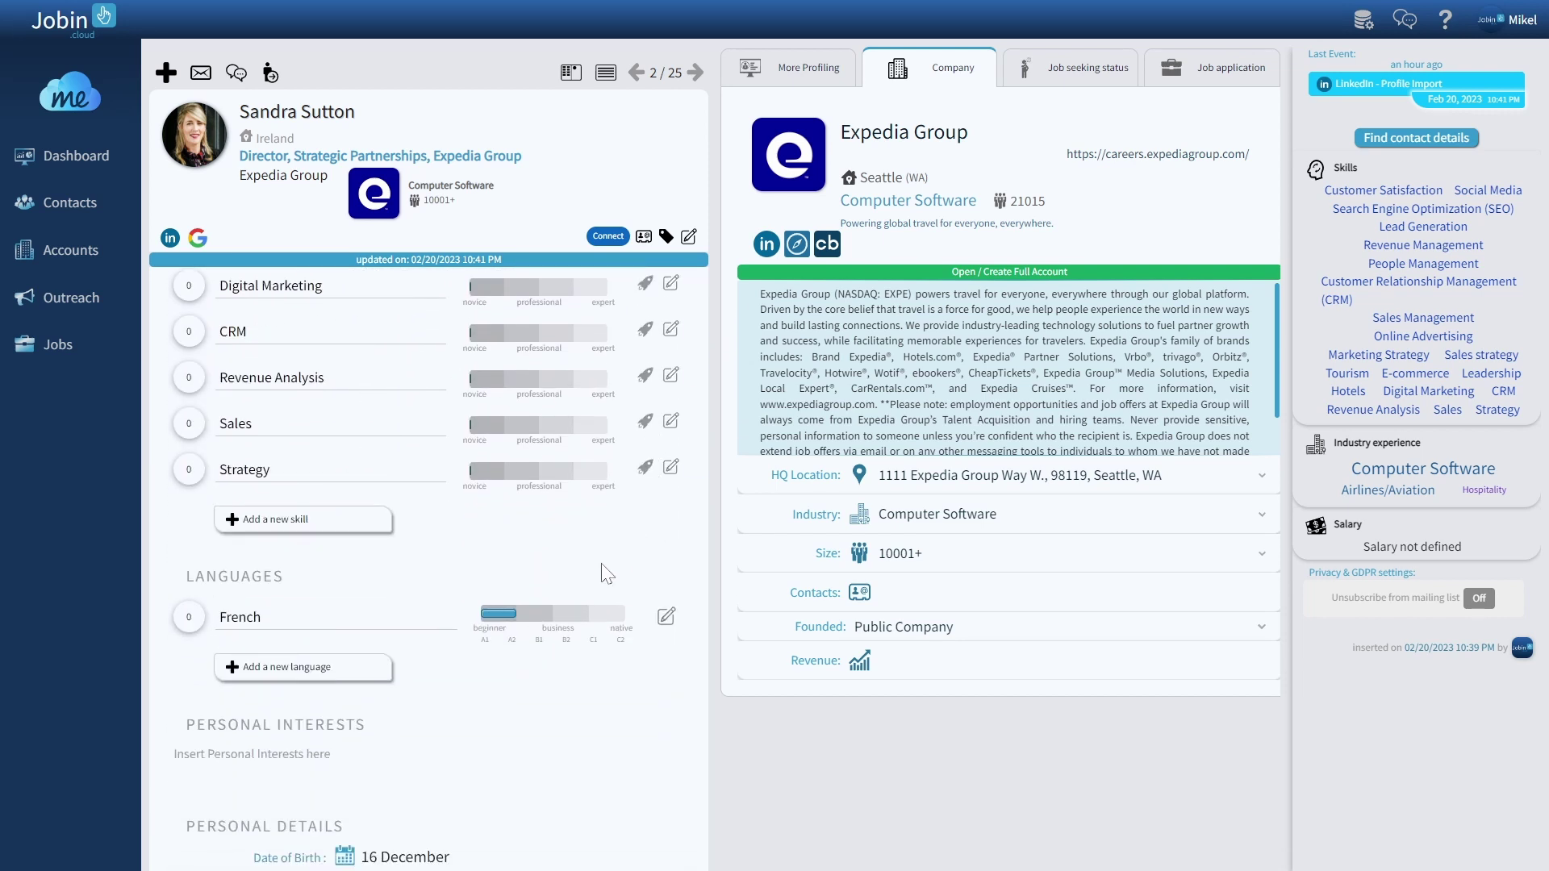
pyautogui.scroll(15, 601, 613)
pyautogui.scroll(15, 603, 571)
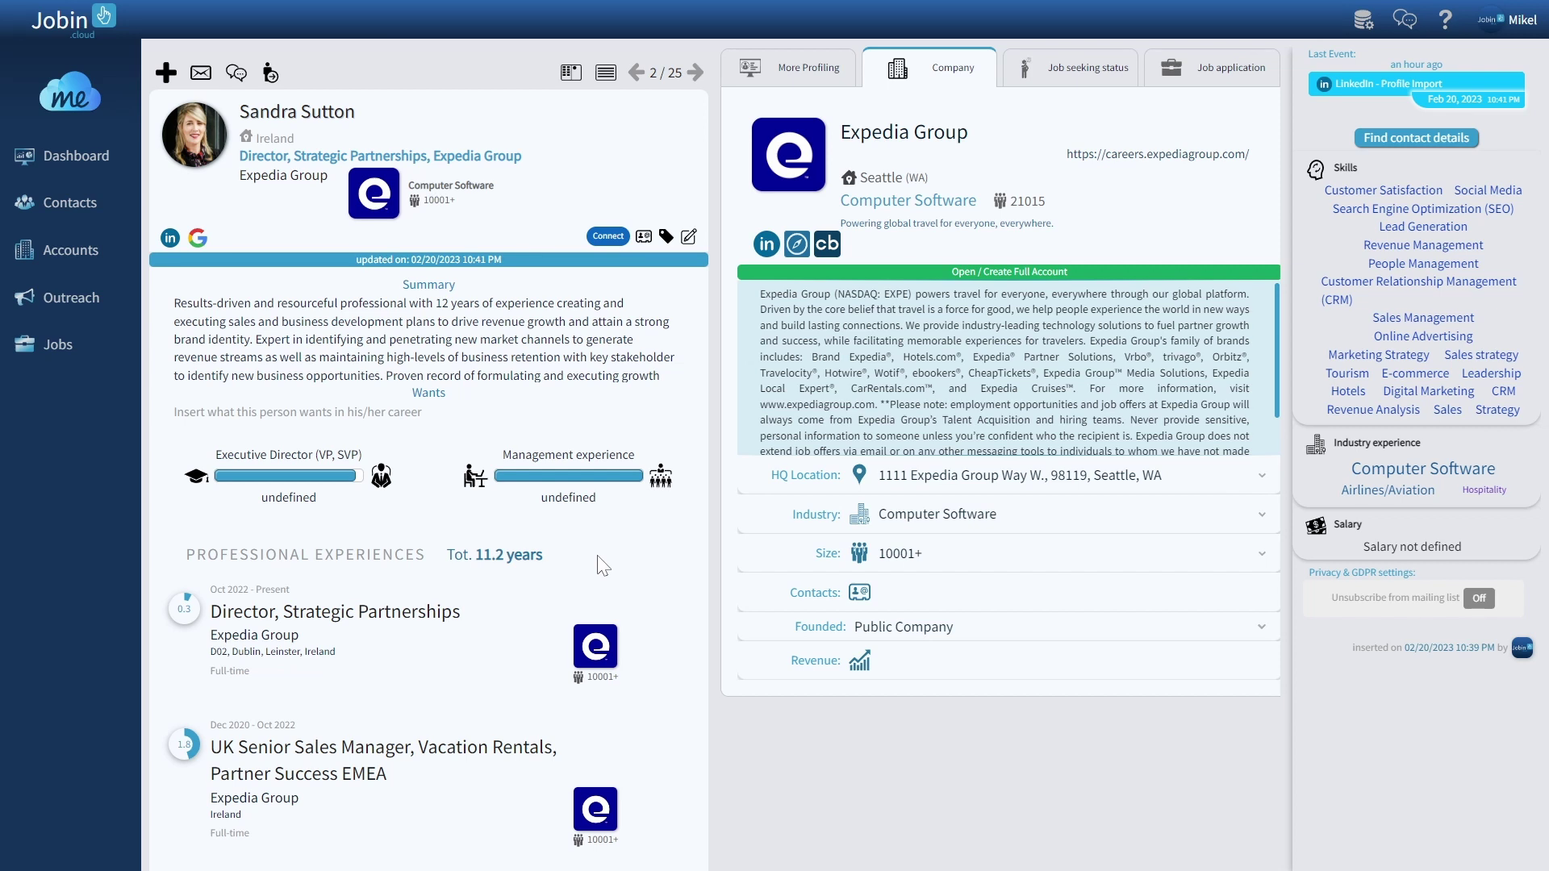
# Start a LinkedIn inMail to her and load the saved 3 Role Challenges ChatGPT prompt
pyautogui.click(207, 74)
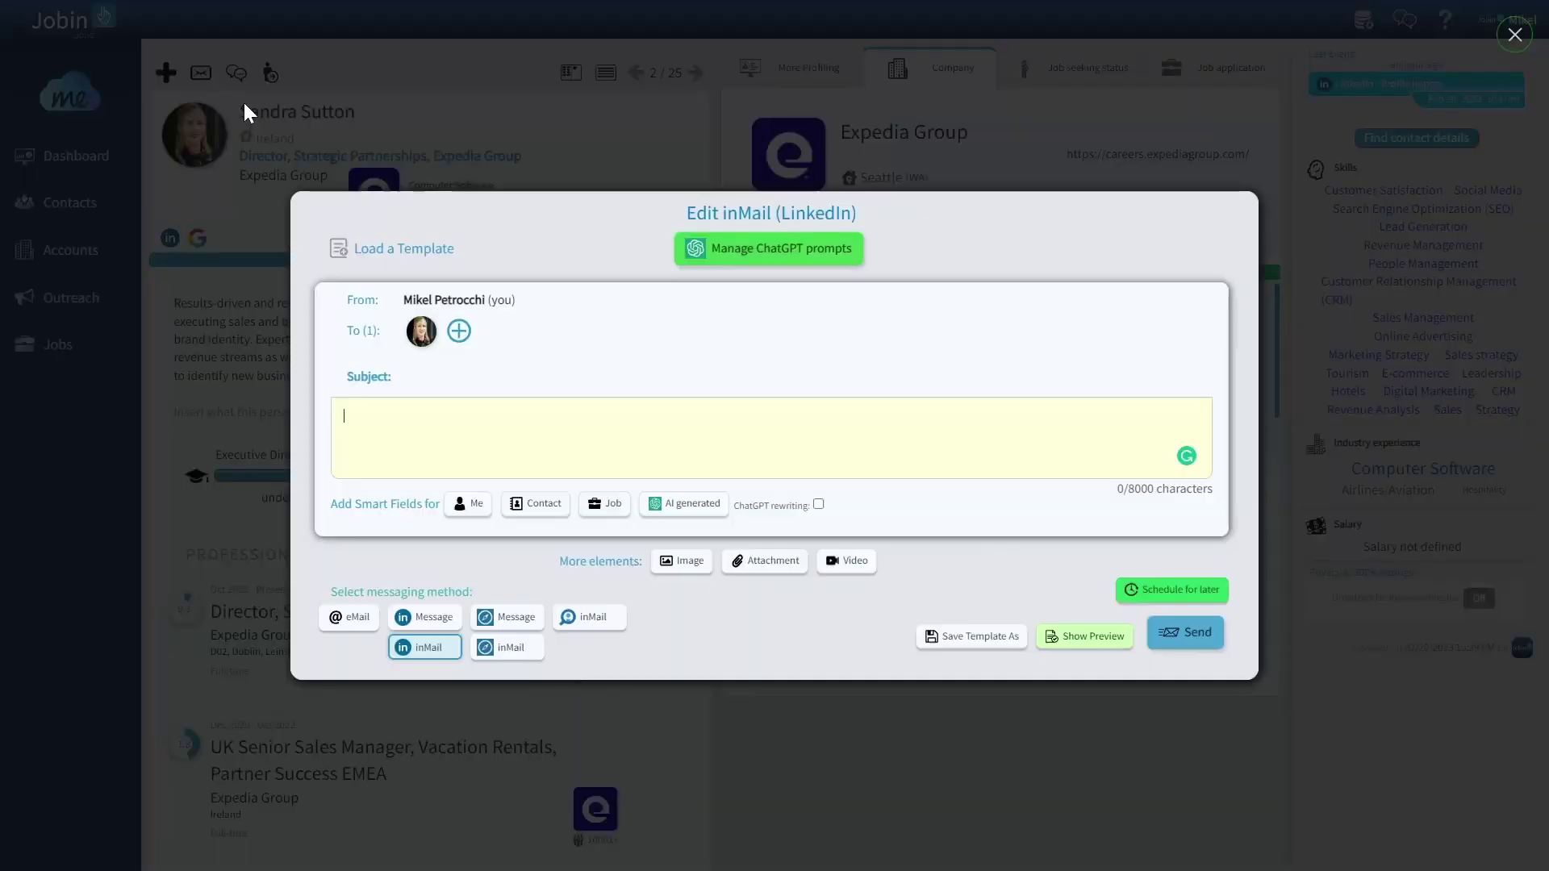
pyautogui.click(818, 250)
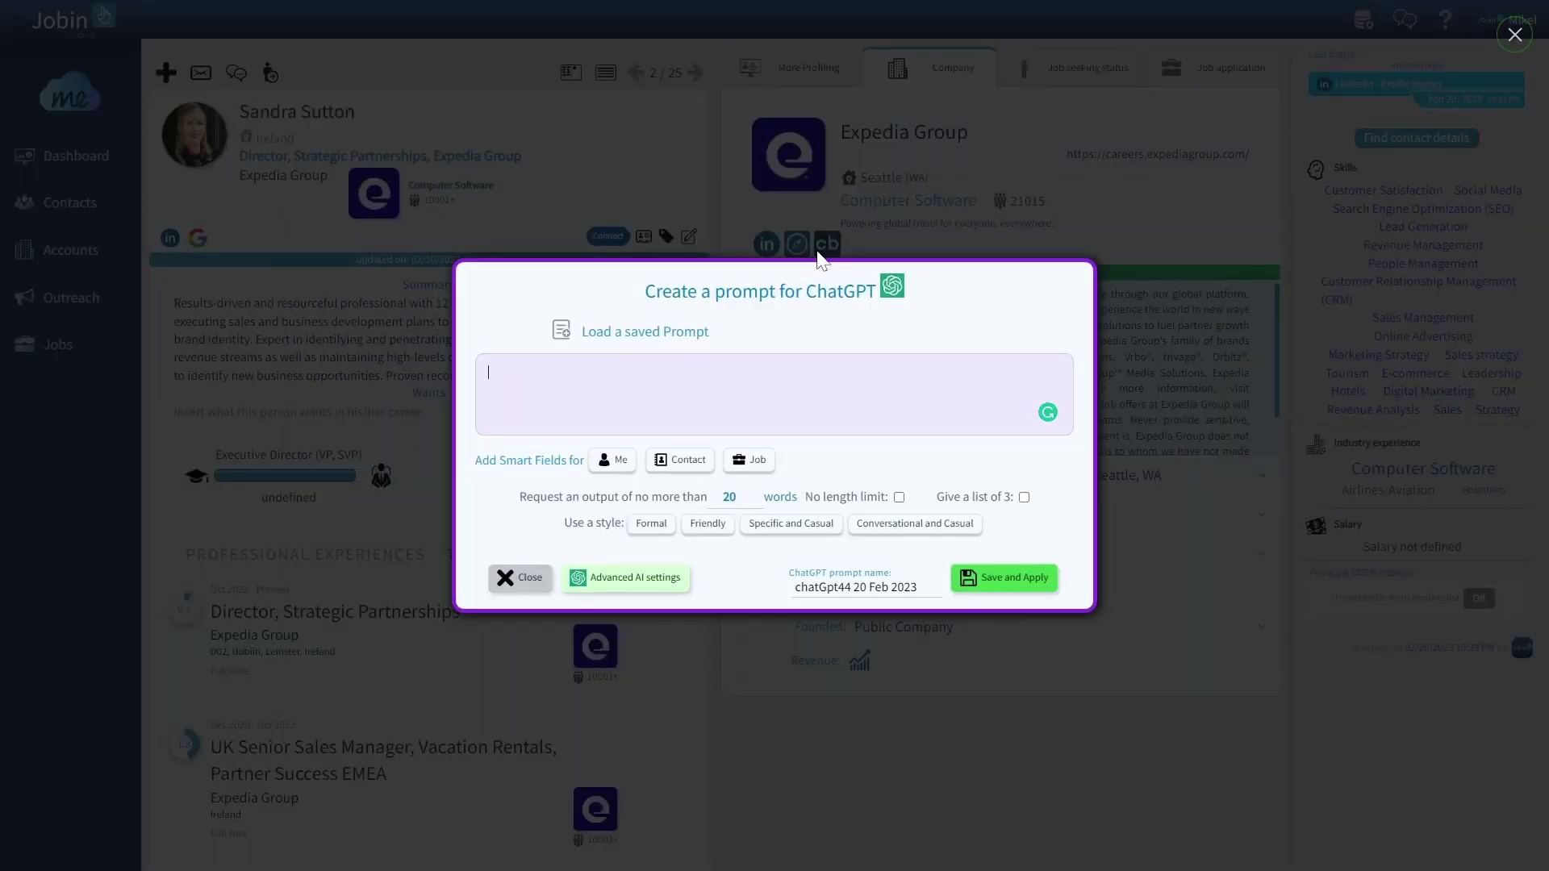
pyautogui.click(634, 345)
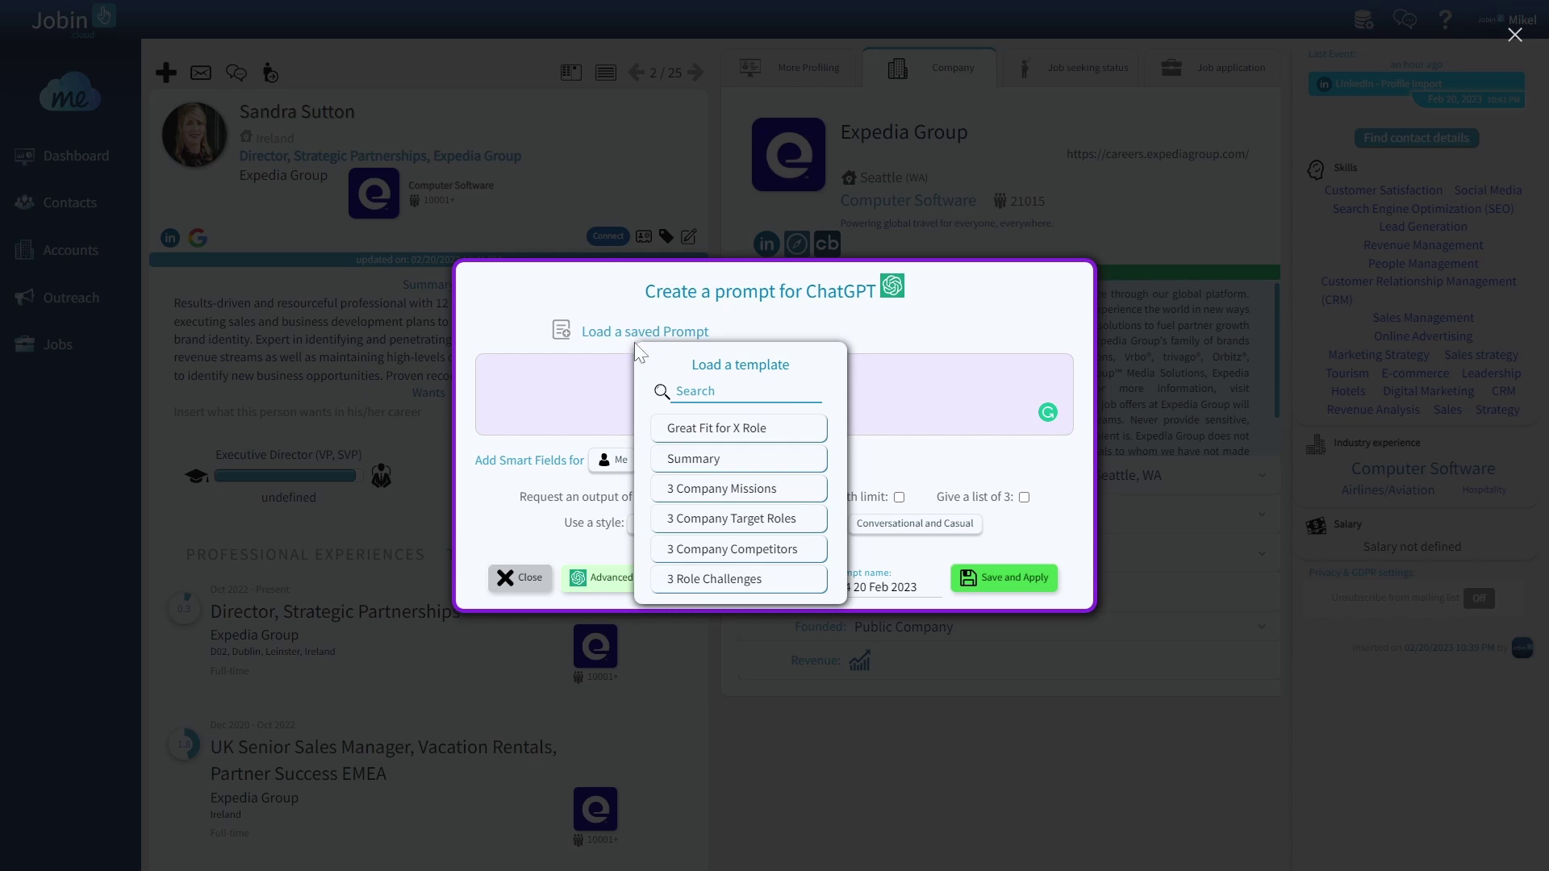
pyautogui.click(785, 591)
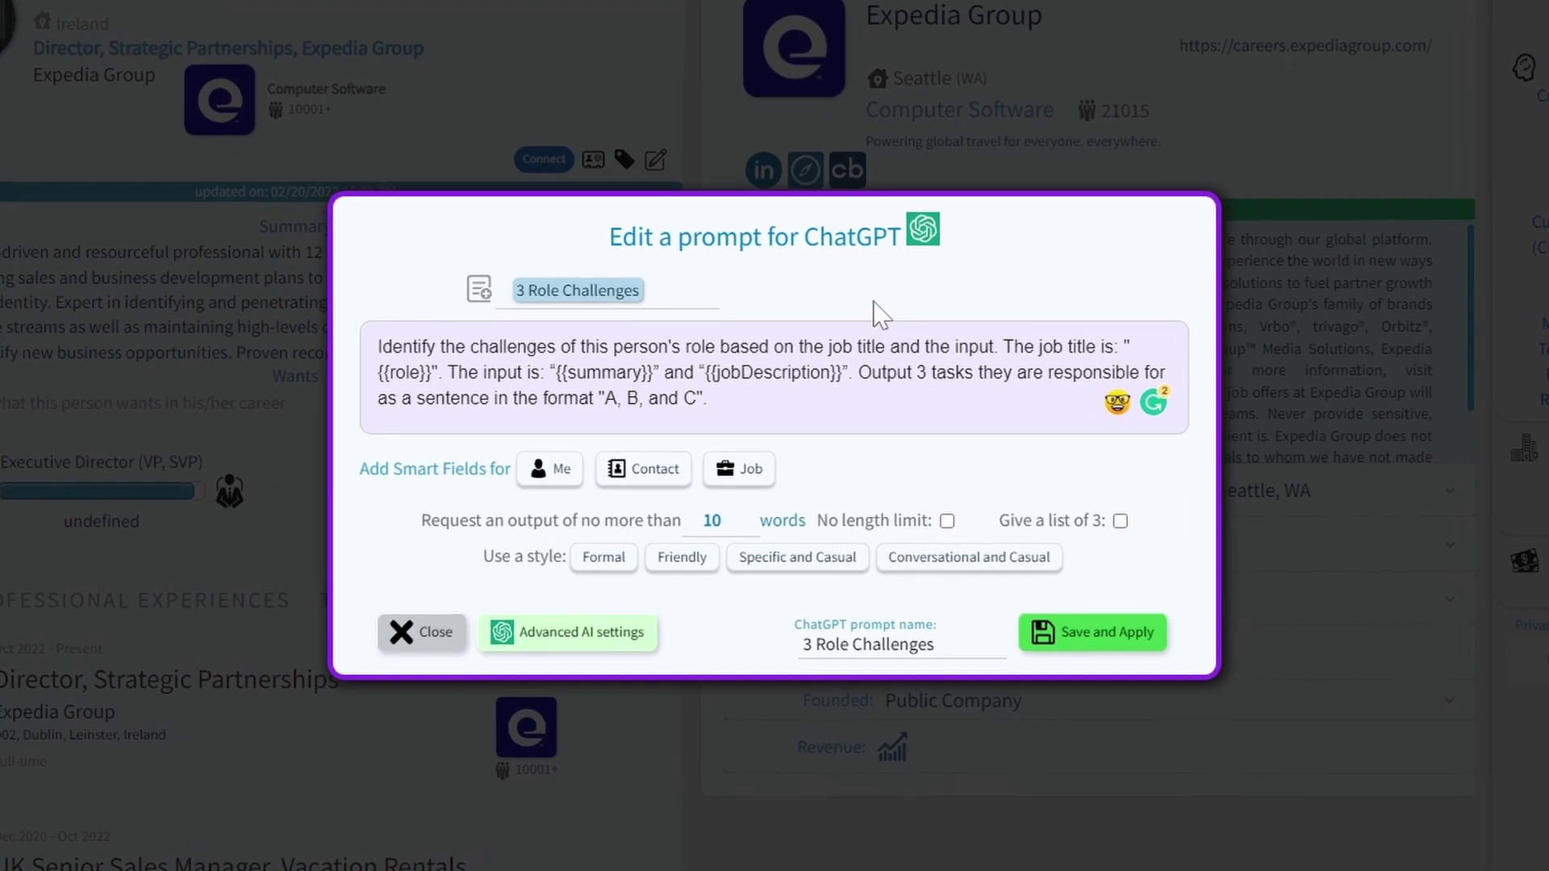
# Check the prompt's {{role}}, {{summary}} and {{jobDescription}} fields, then save and apply it to the message
pyautogui.moveTo(386, 372); pyautogui.dragTo(432, 373)
pyautogui.hotkey('shift', 'Left')
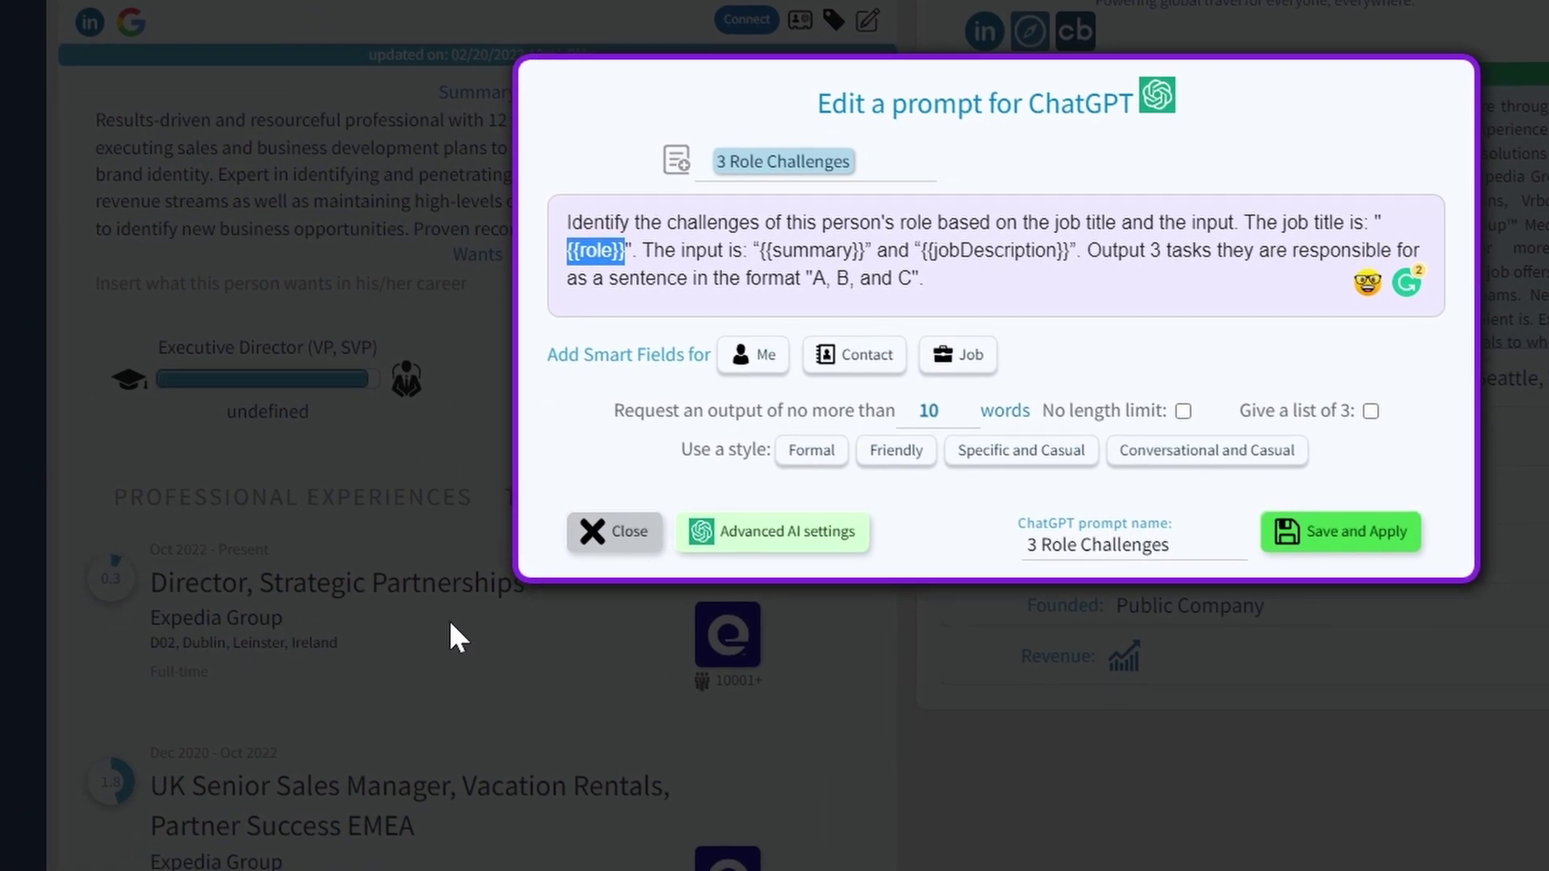
pyautogui.click(765, 250)
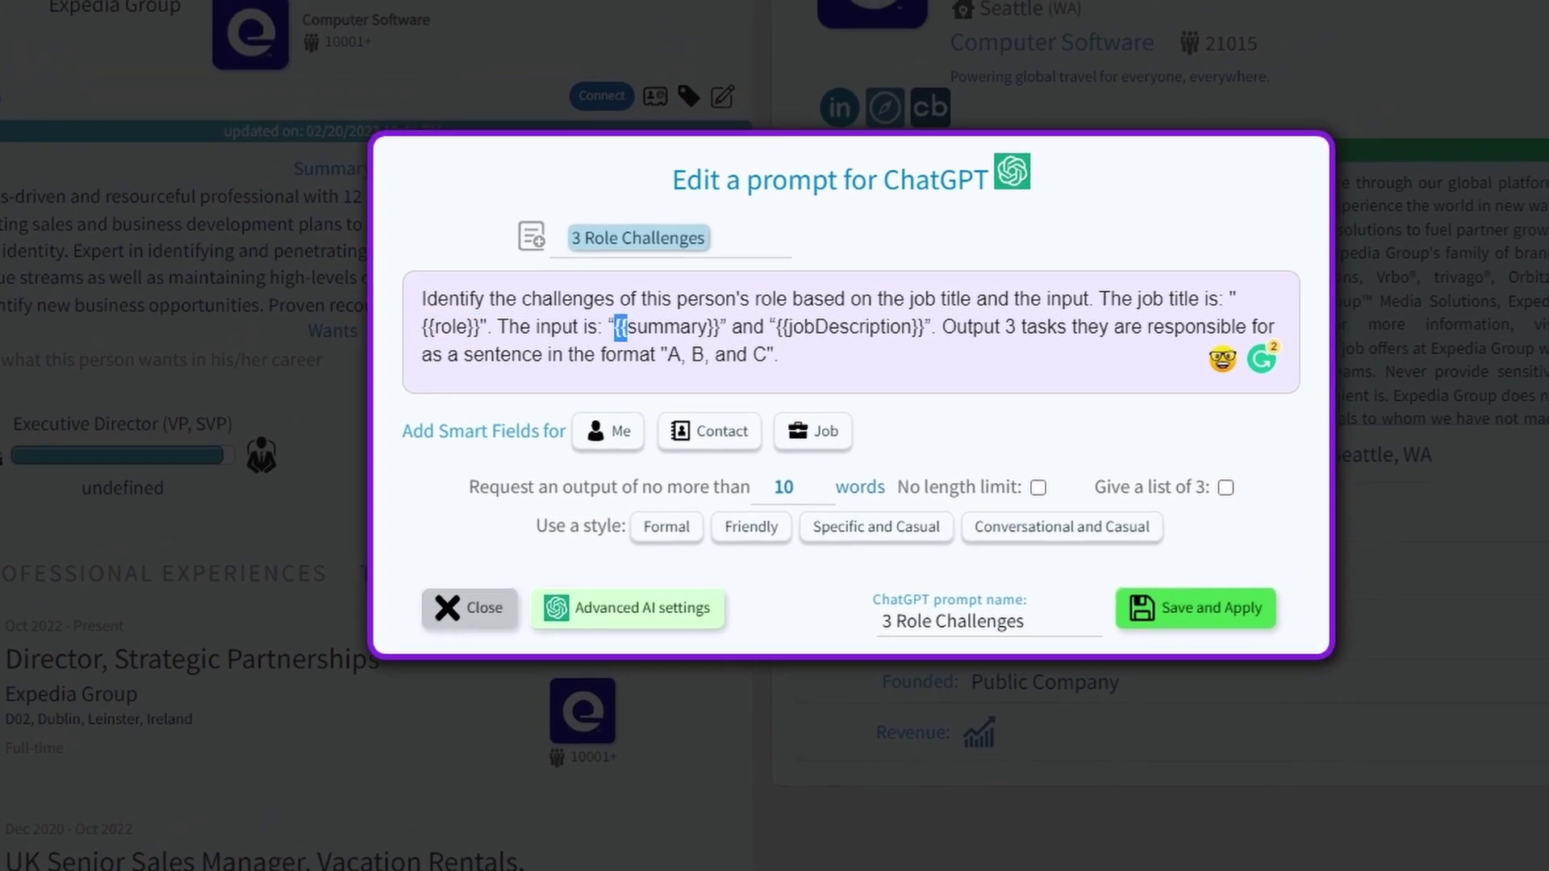
pyautogui.moveTo(617, 327); pyautogui.dragTo(930, 326)
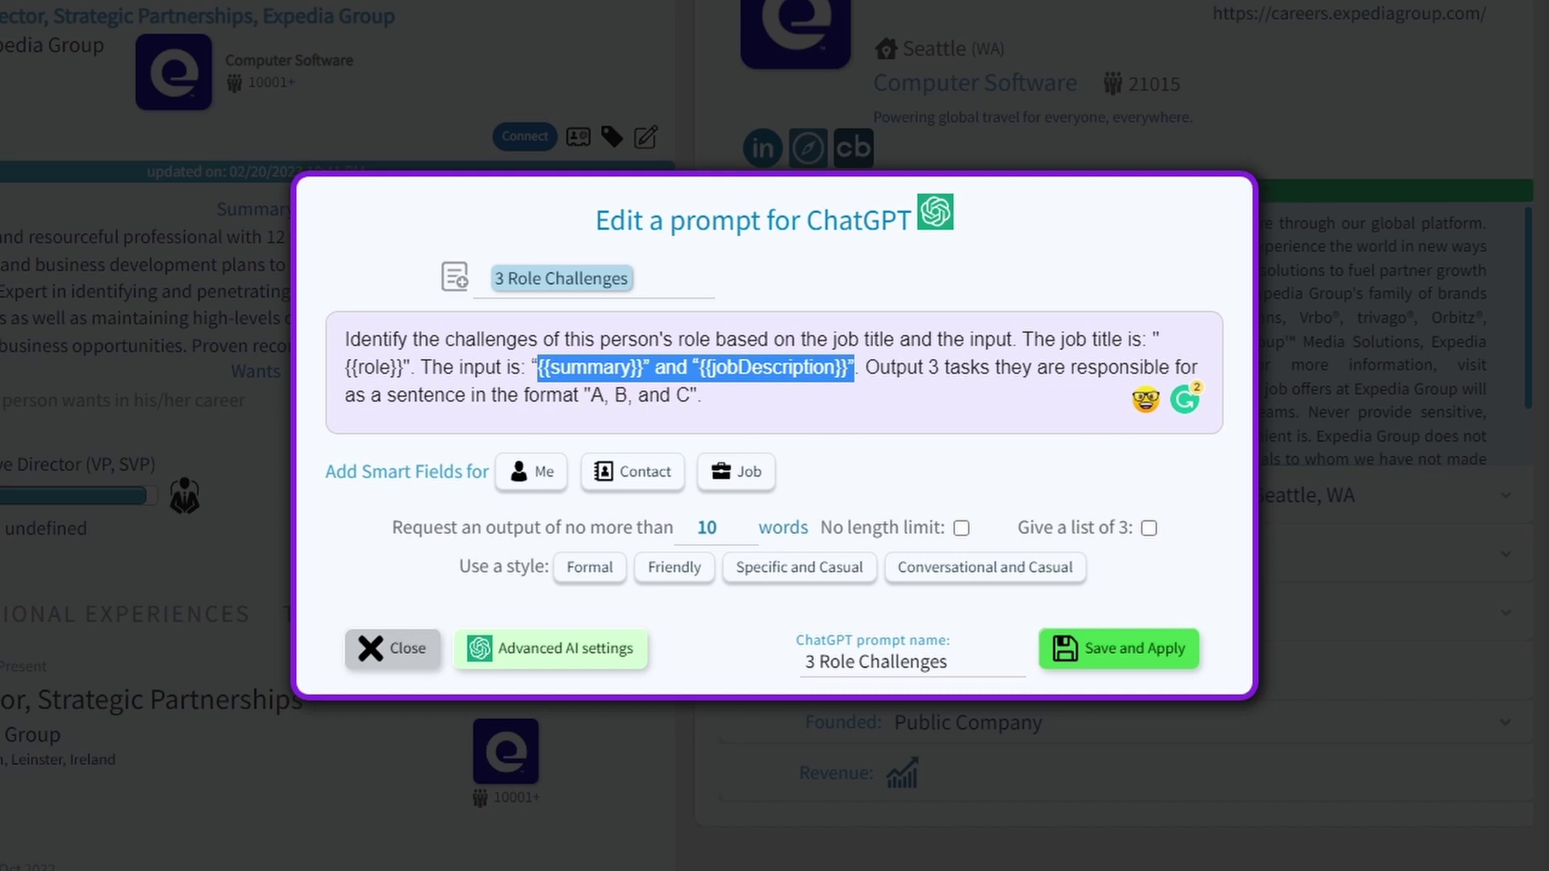
pyautogui.click(1127, 652)
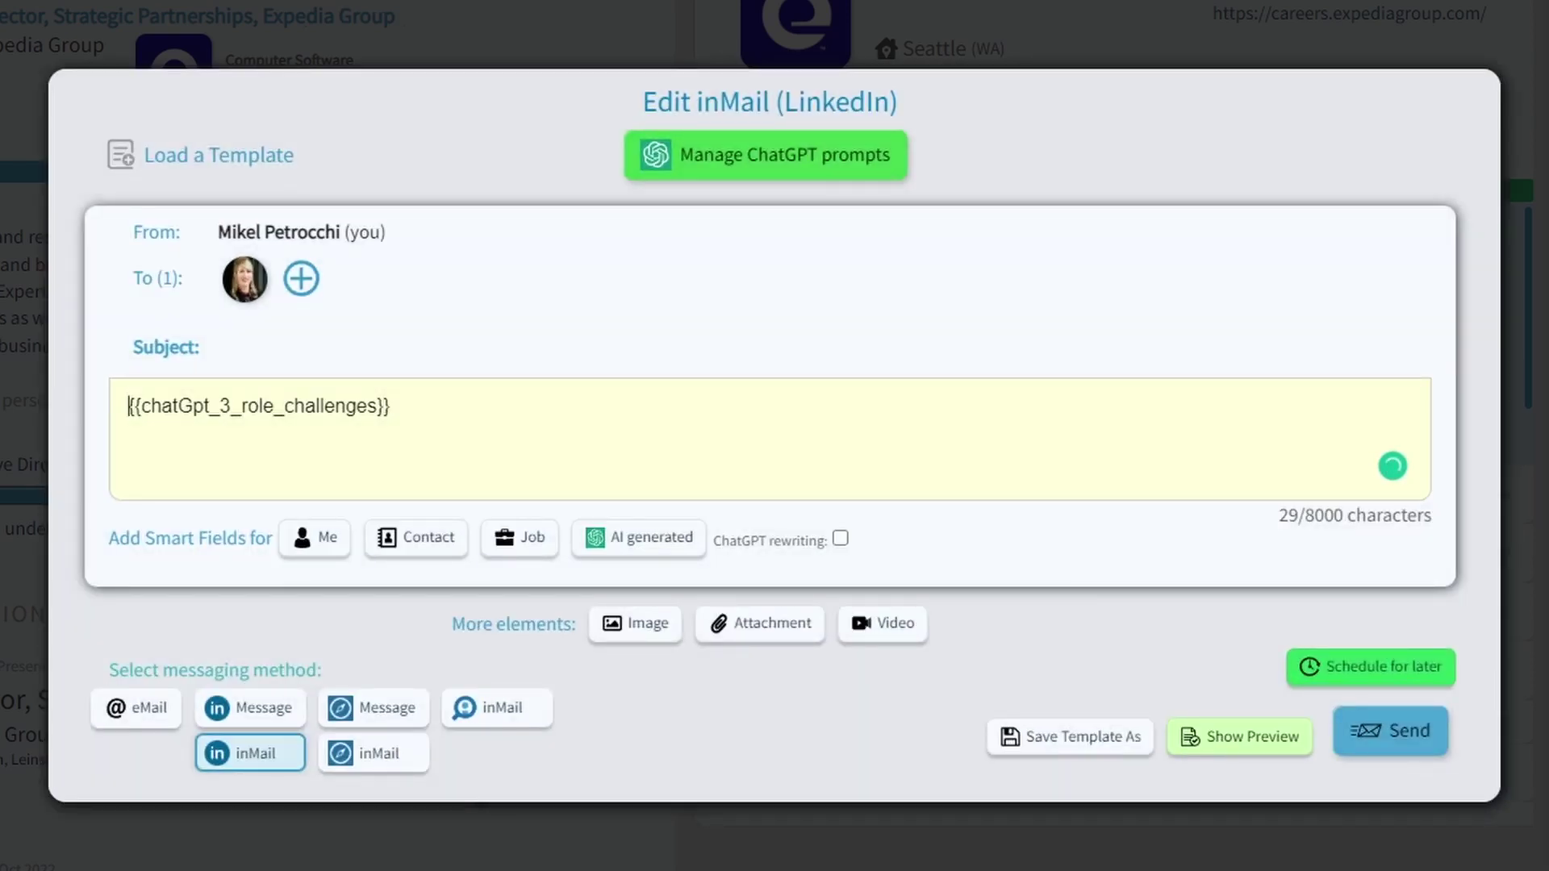
# Preview the ChatGPT-generated inMail text, then return to editing the message
pyautogui.click(1242, 742)
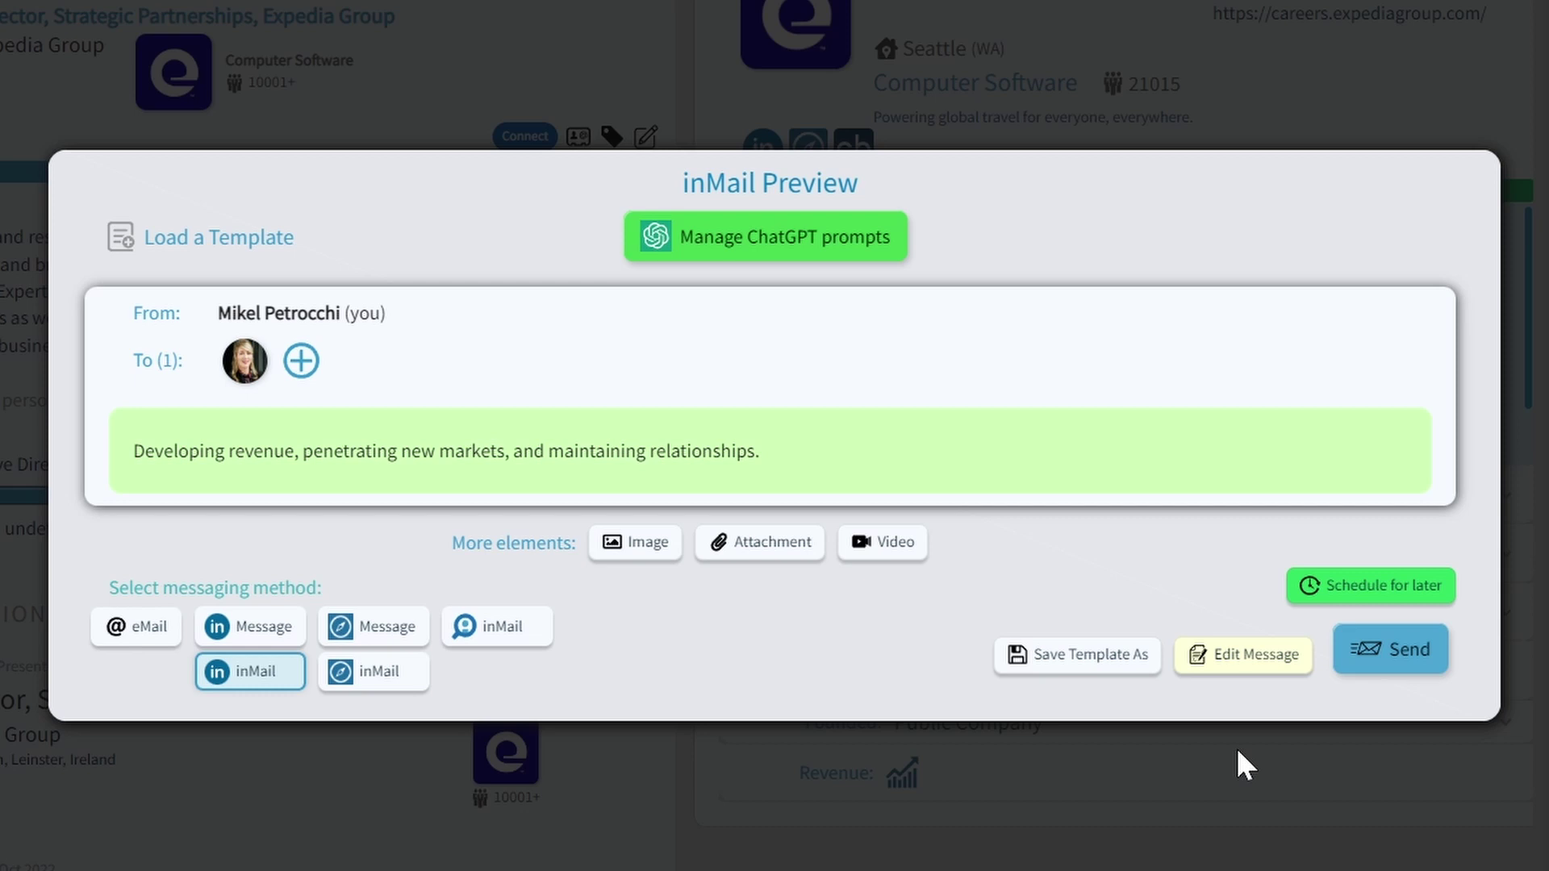
pyautogui.click(1243, 654)
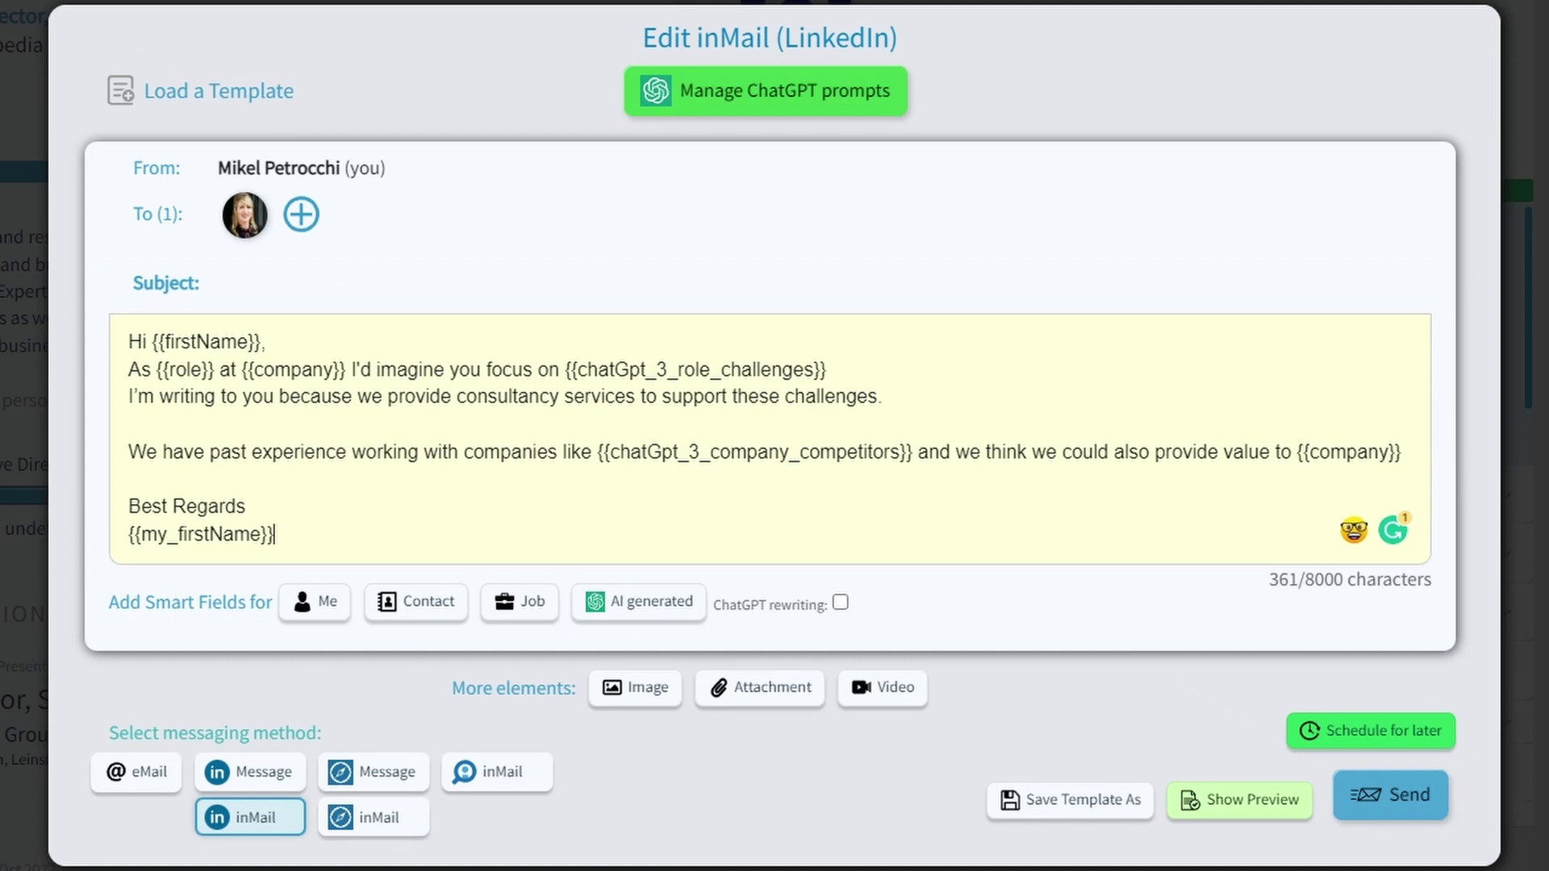
# Check the {{firstName}}, {{role}}, {{company}} and ChatGPT fields, then preview them filled with real values
pyautogui.moveTo(153, 342); pyautogui.dragTo(260, 342)
pyautogui.moveTo(156, 370); pyautogui.dragTo(346, 370)
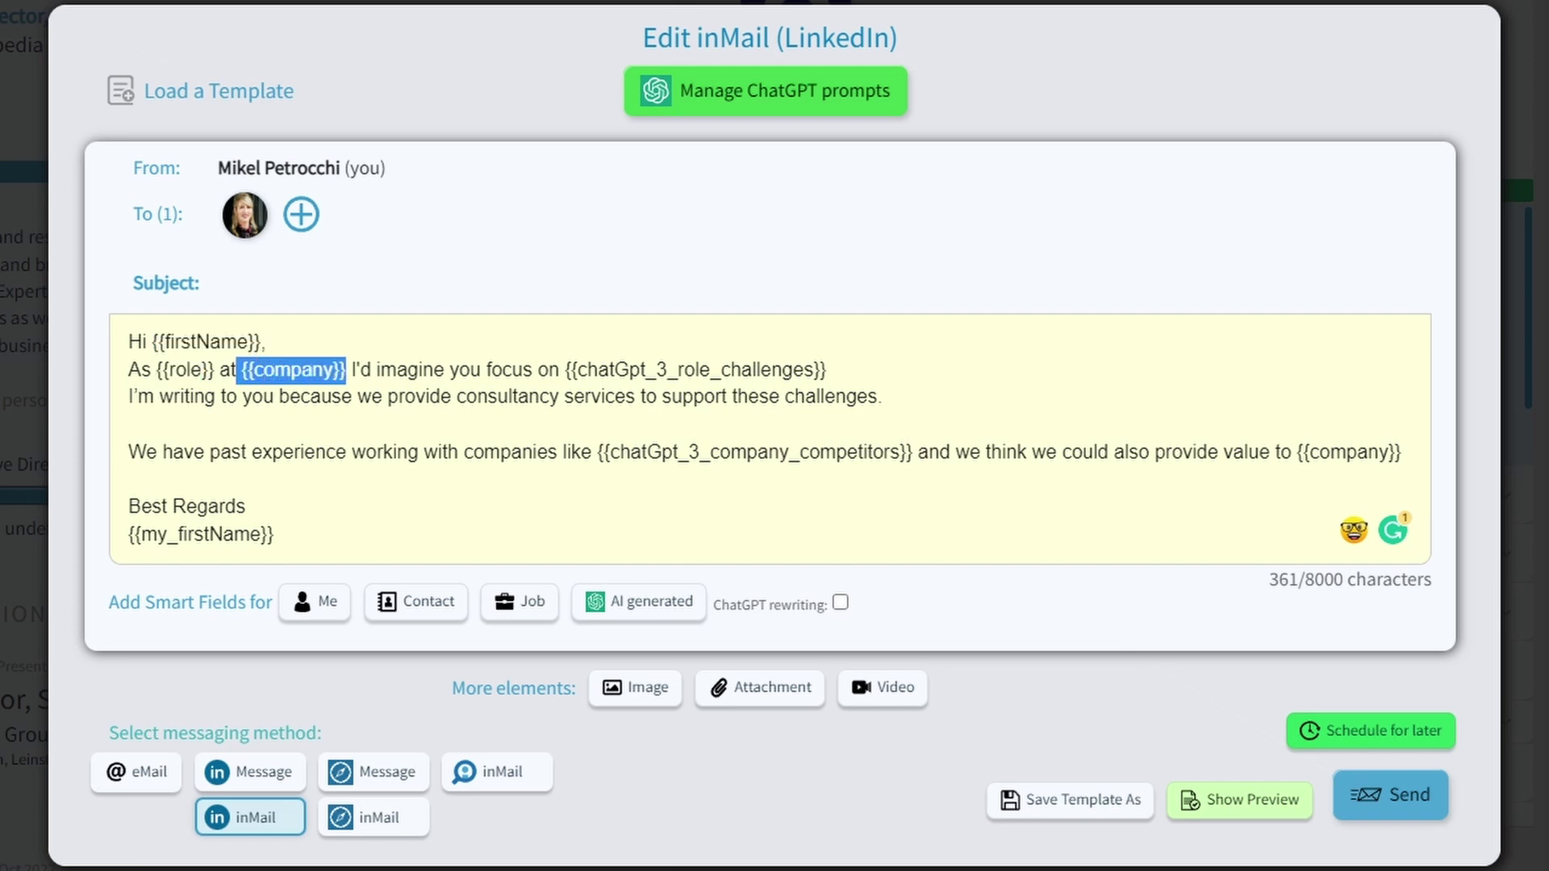
pyautogui.moveTo(566, 369); pyautogui.dragTo(826, 369)
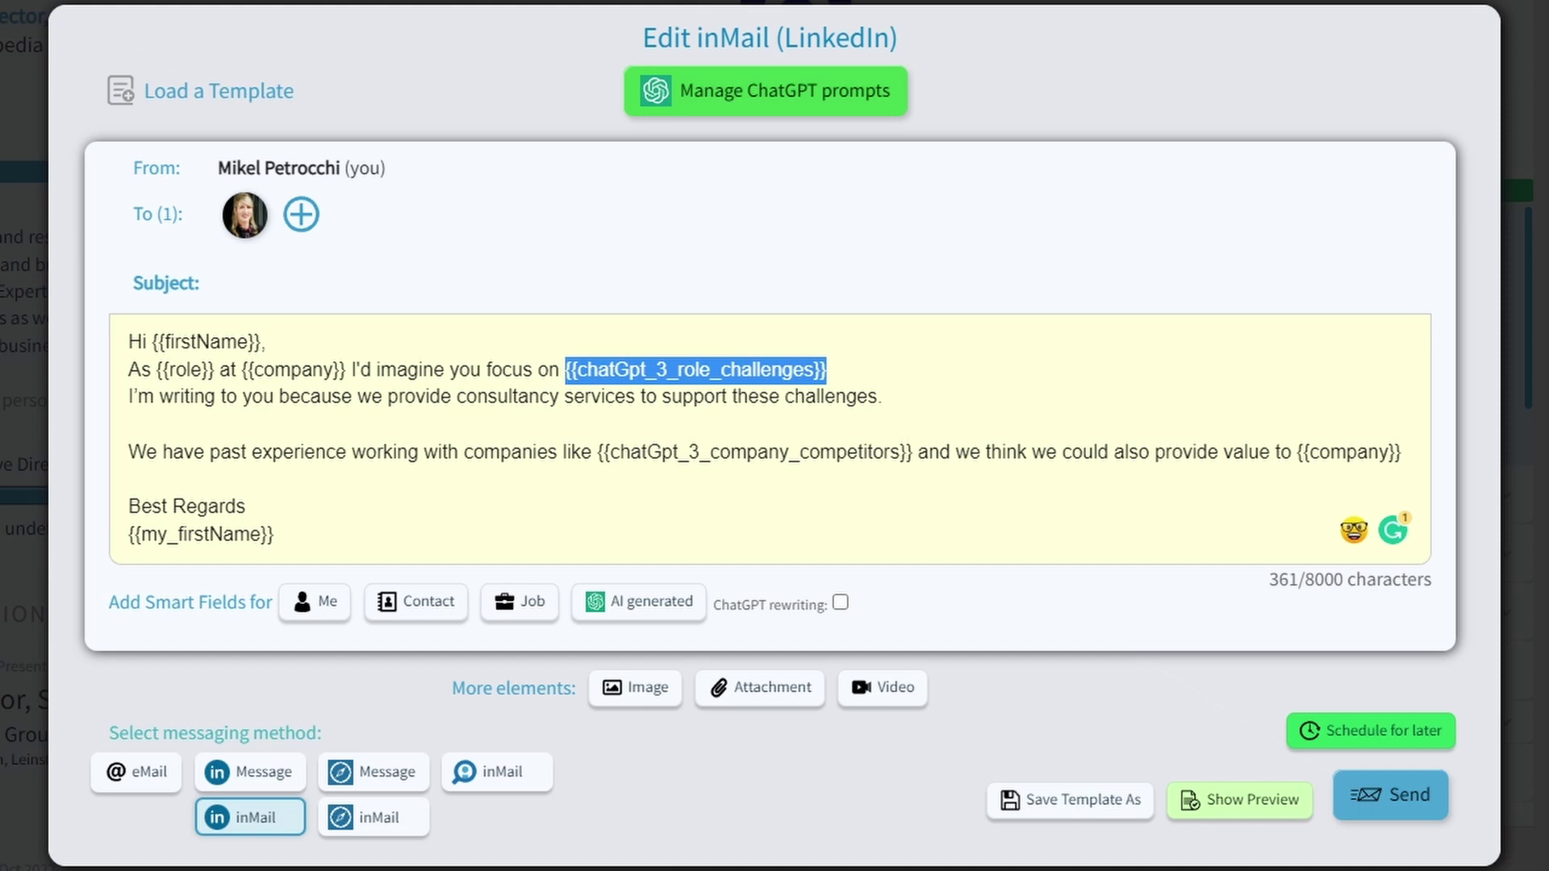
pyautogui.moveTo(598, 452); pyautogui.dragTo(912, 452)
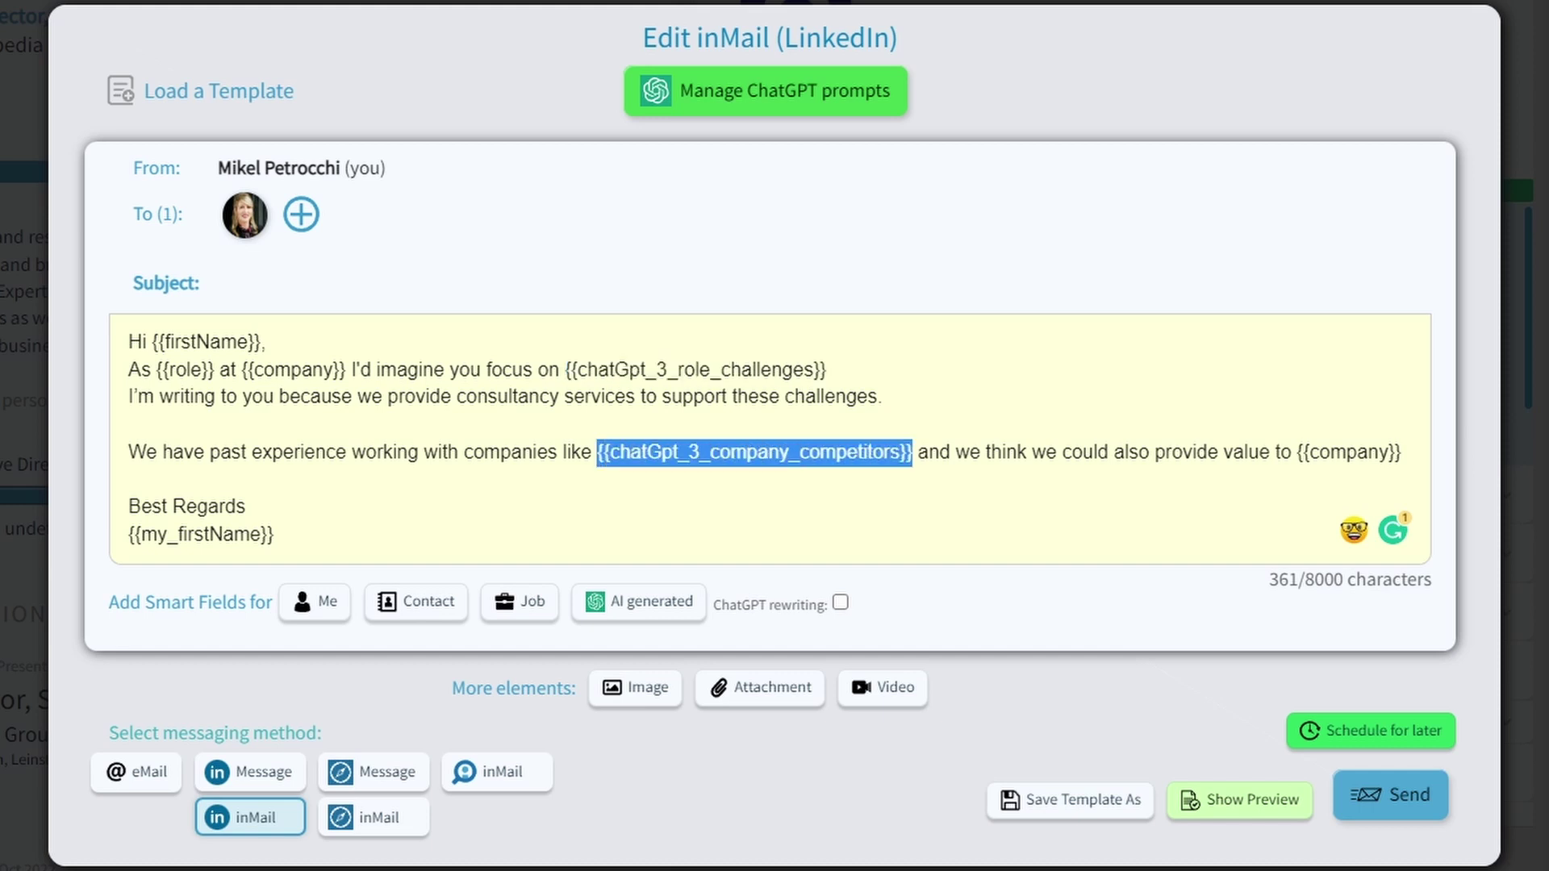
pyautogui.click(1239, 808)
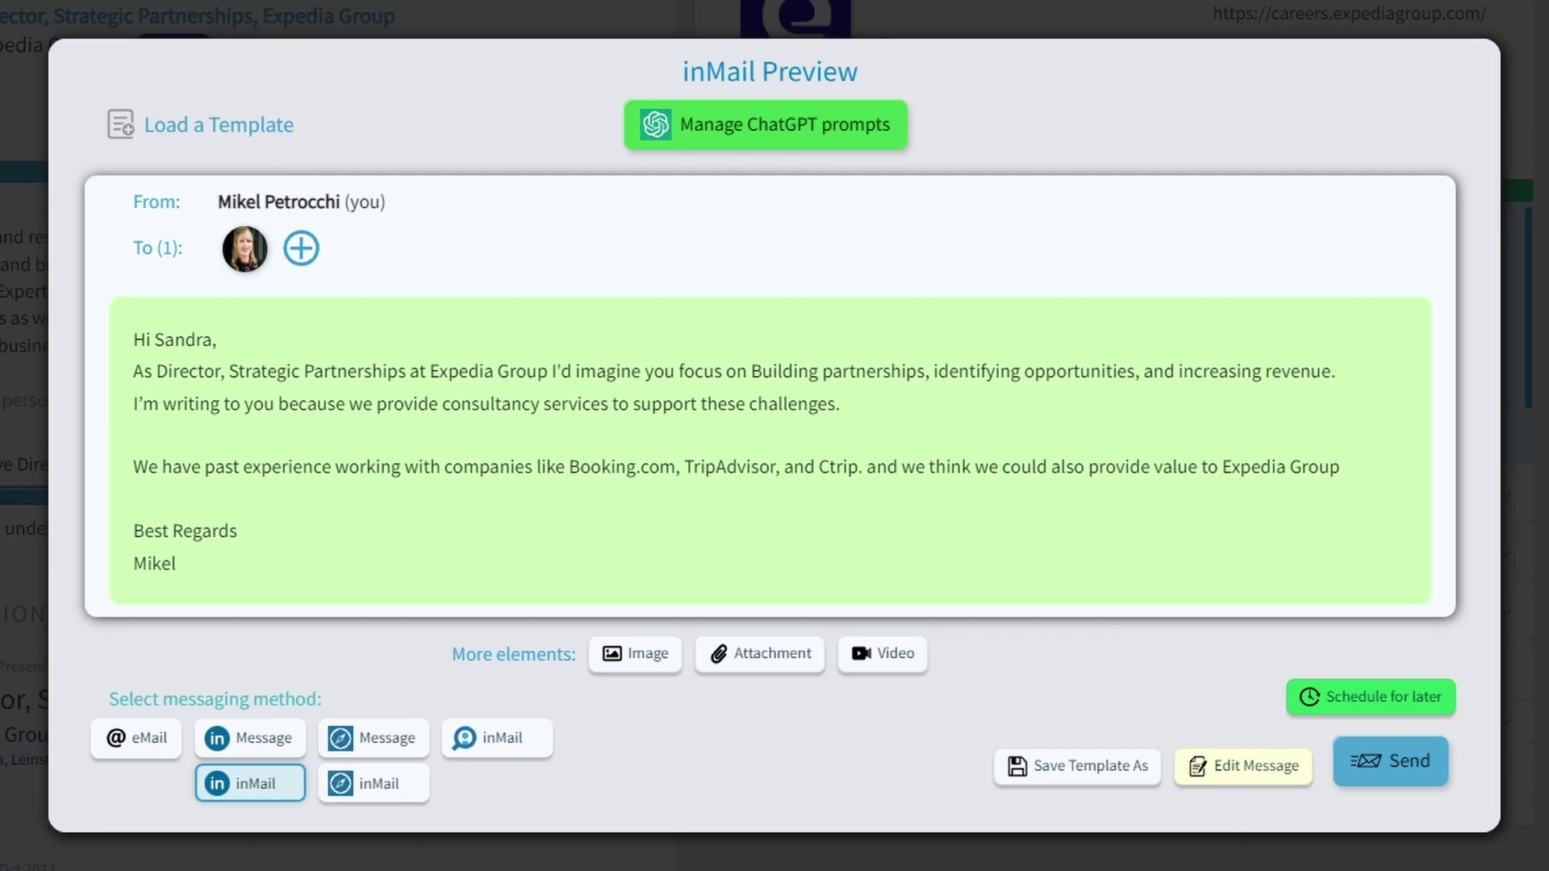
# Review the generated role challenges and competitor list, then select 14 contacts in All Contacts
pyautogui.moveTo(751, 371); pyautogui.dragTo(1359, 387)
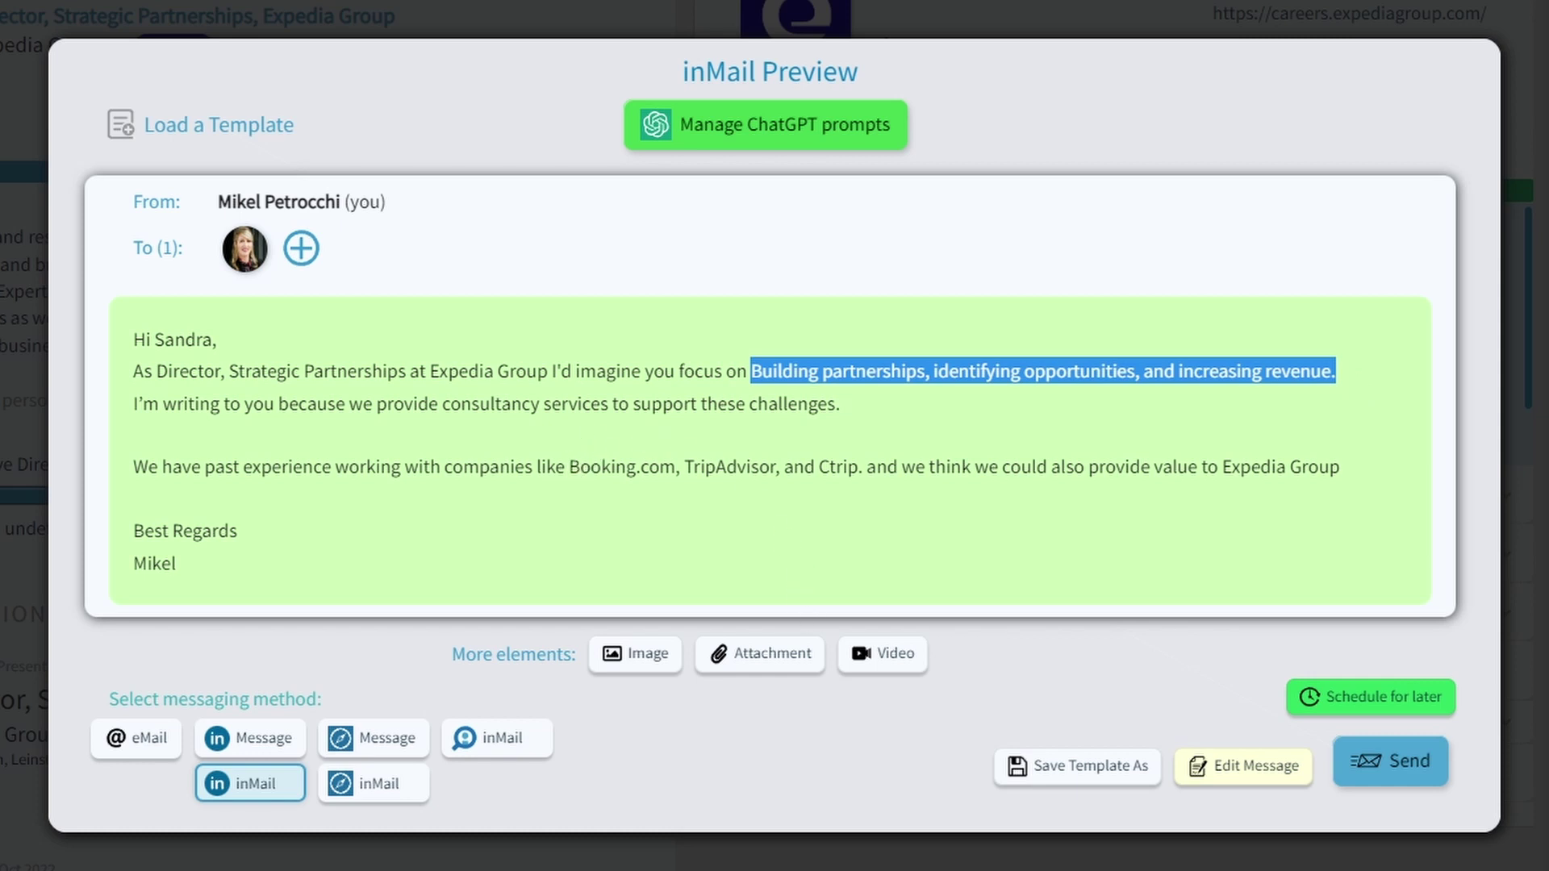
pyautogui.moveTo(570, 466); pyautogui.dragTo(862, 467)
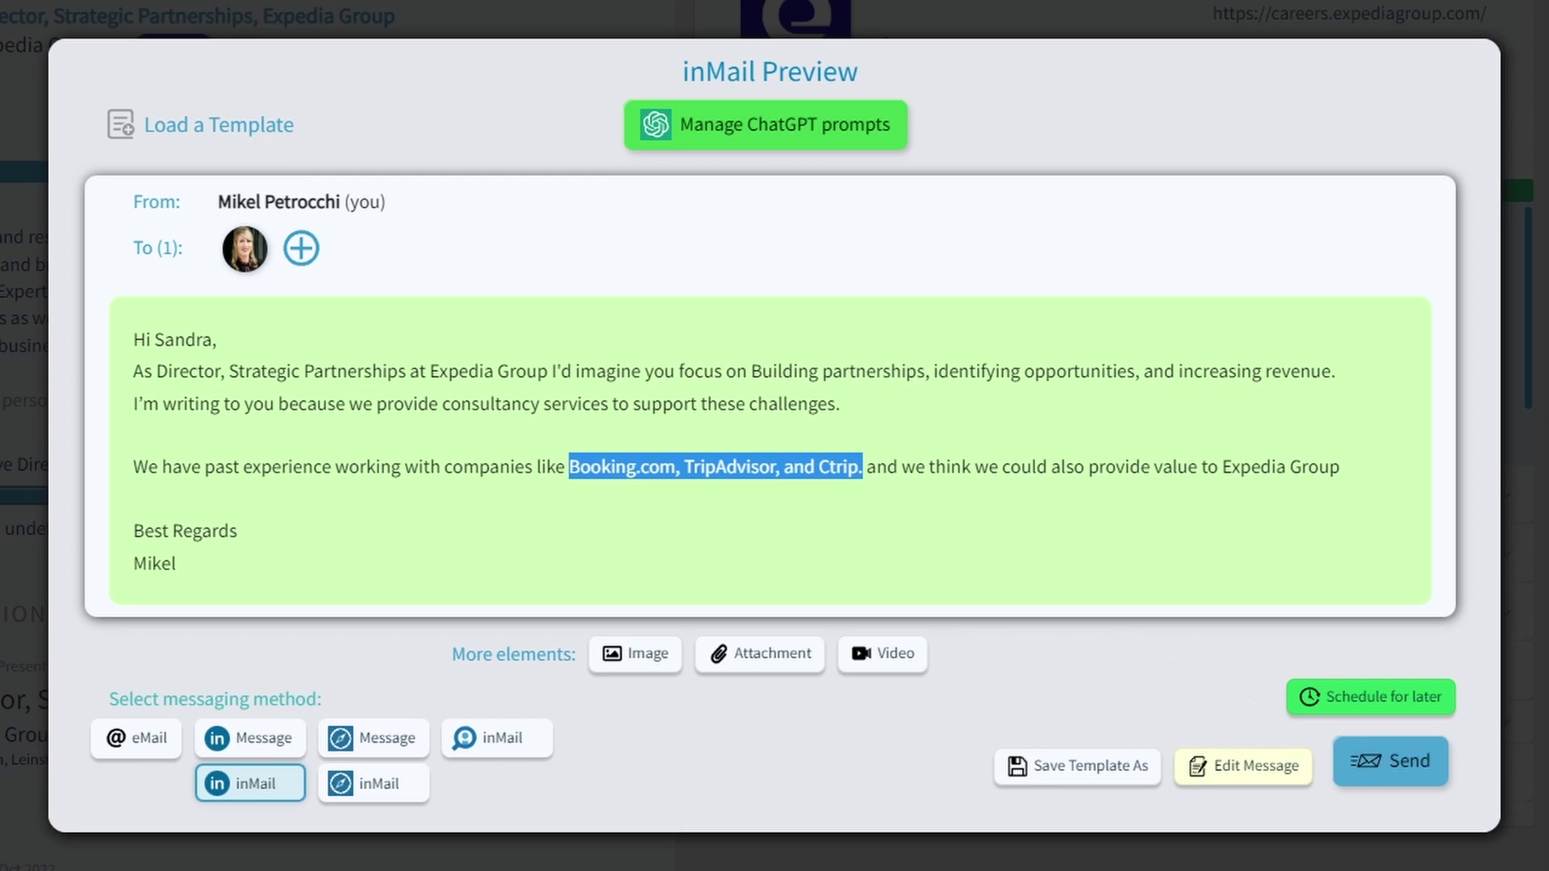
pyautogui.click(822, 558)
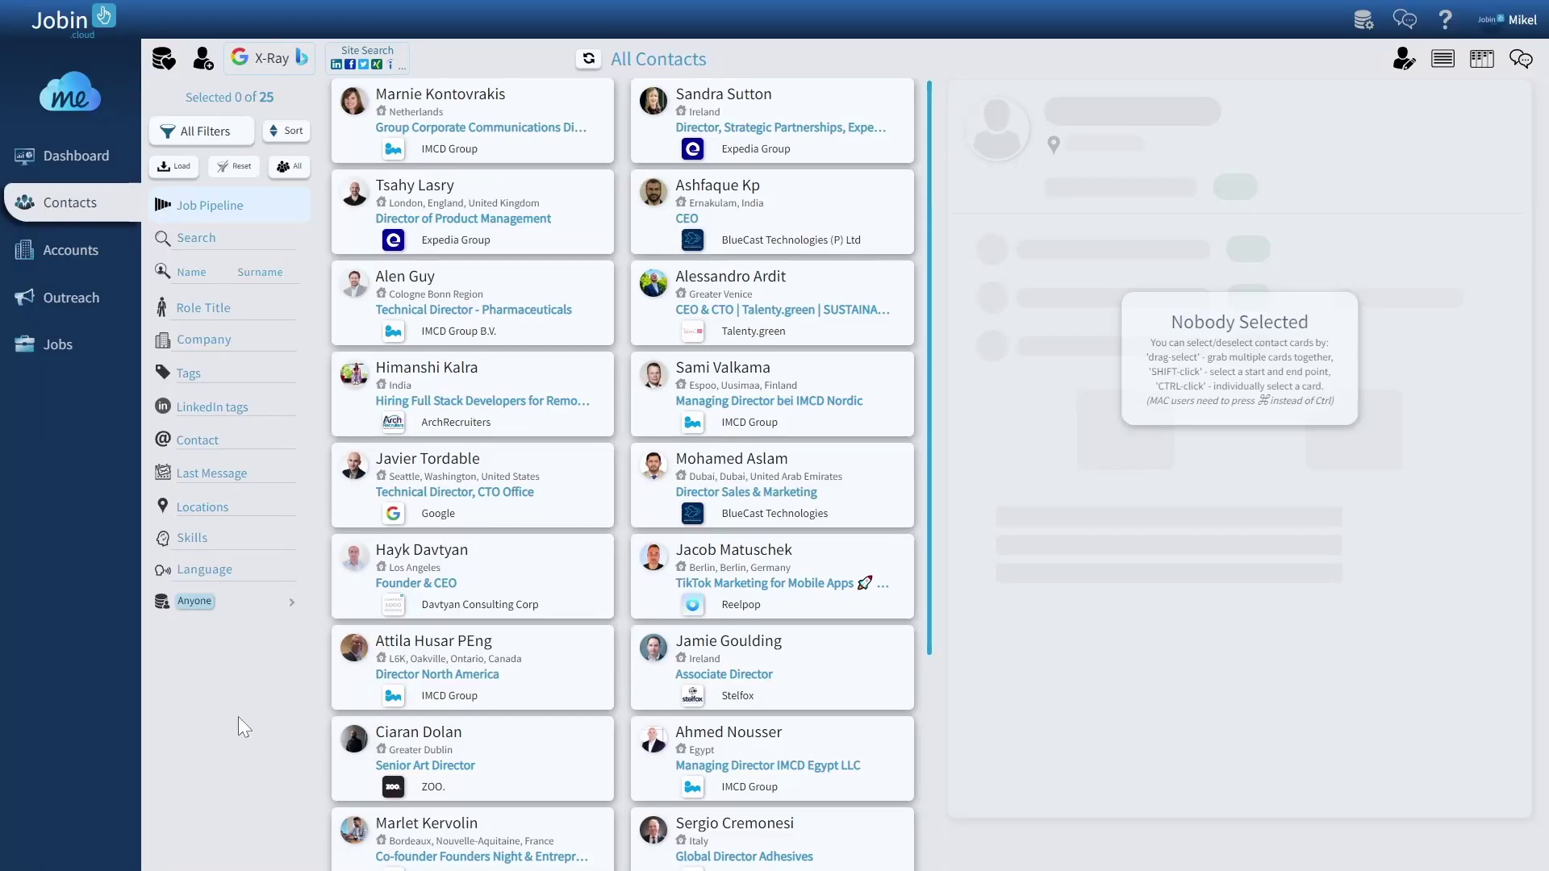
pyautogui.moveTo(373, 126); pyautogui.dragTo(799, 645)
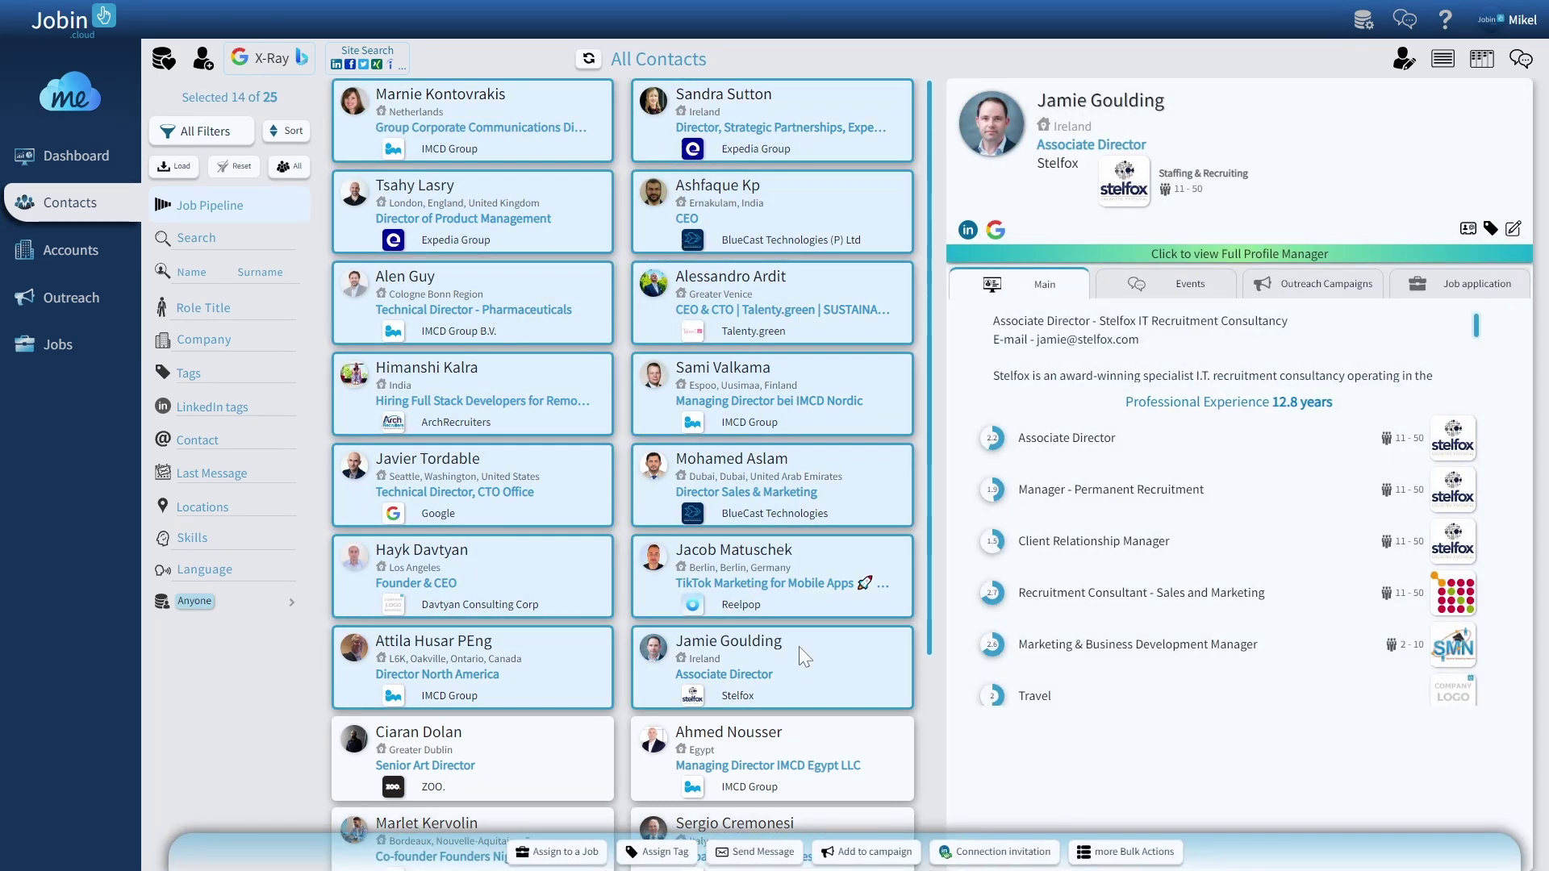
# Start a message to the 14 selected contacts and paste the saved smart-field template into it
pyautogui.click(760, 855)
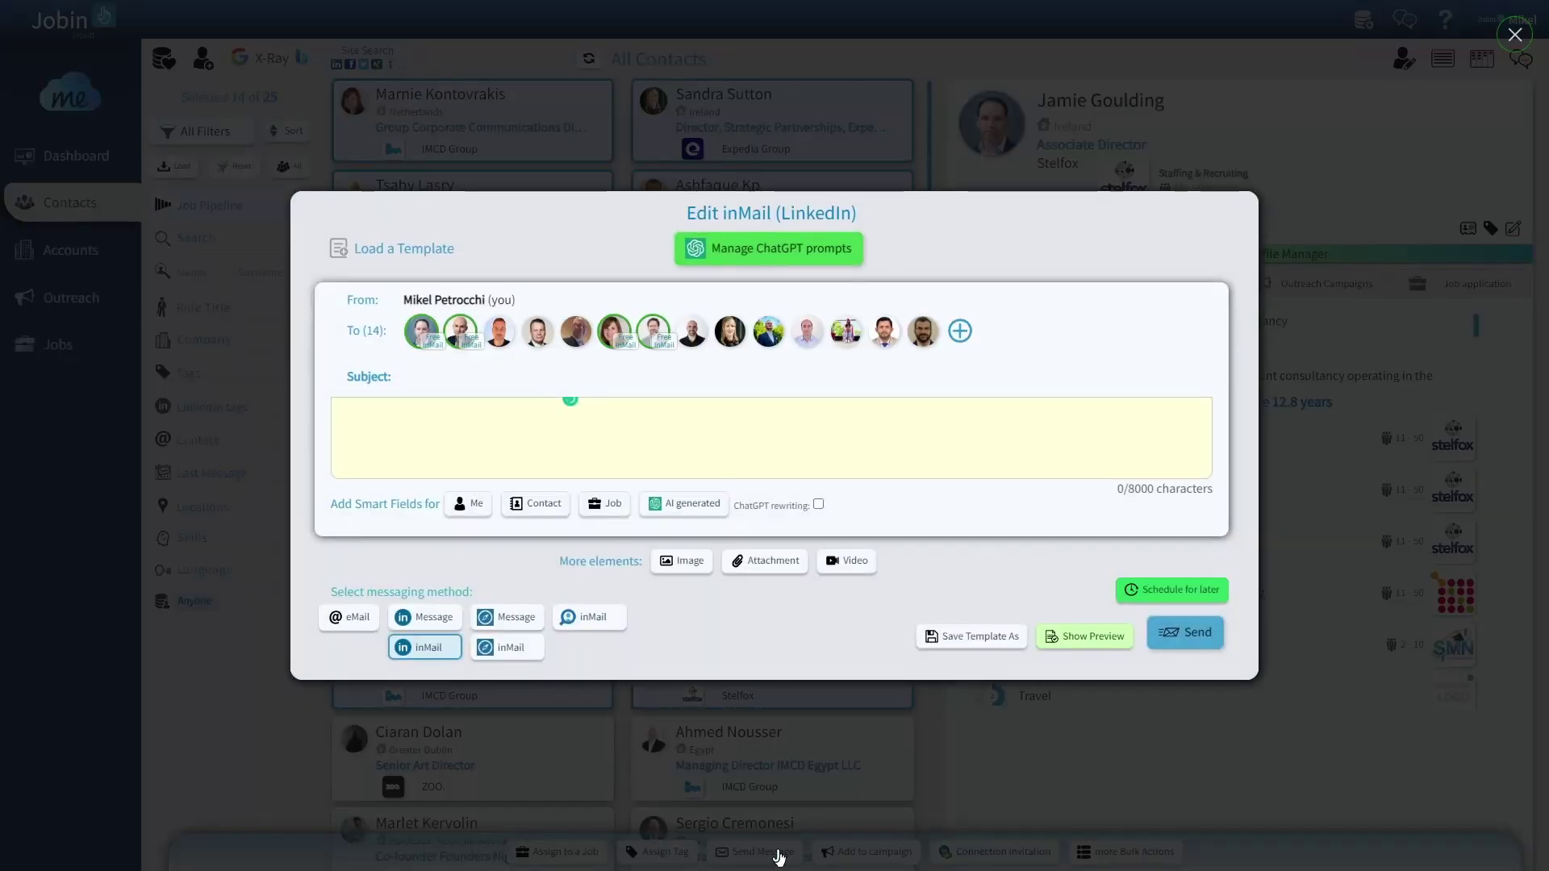
pyautogui.hotkey('ctrl', 'v')
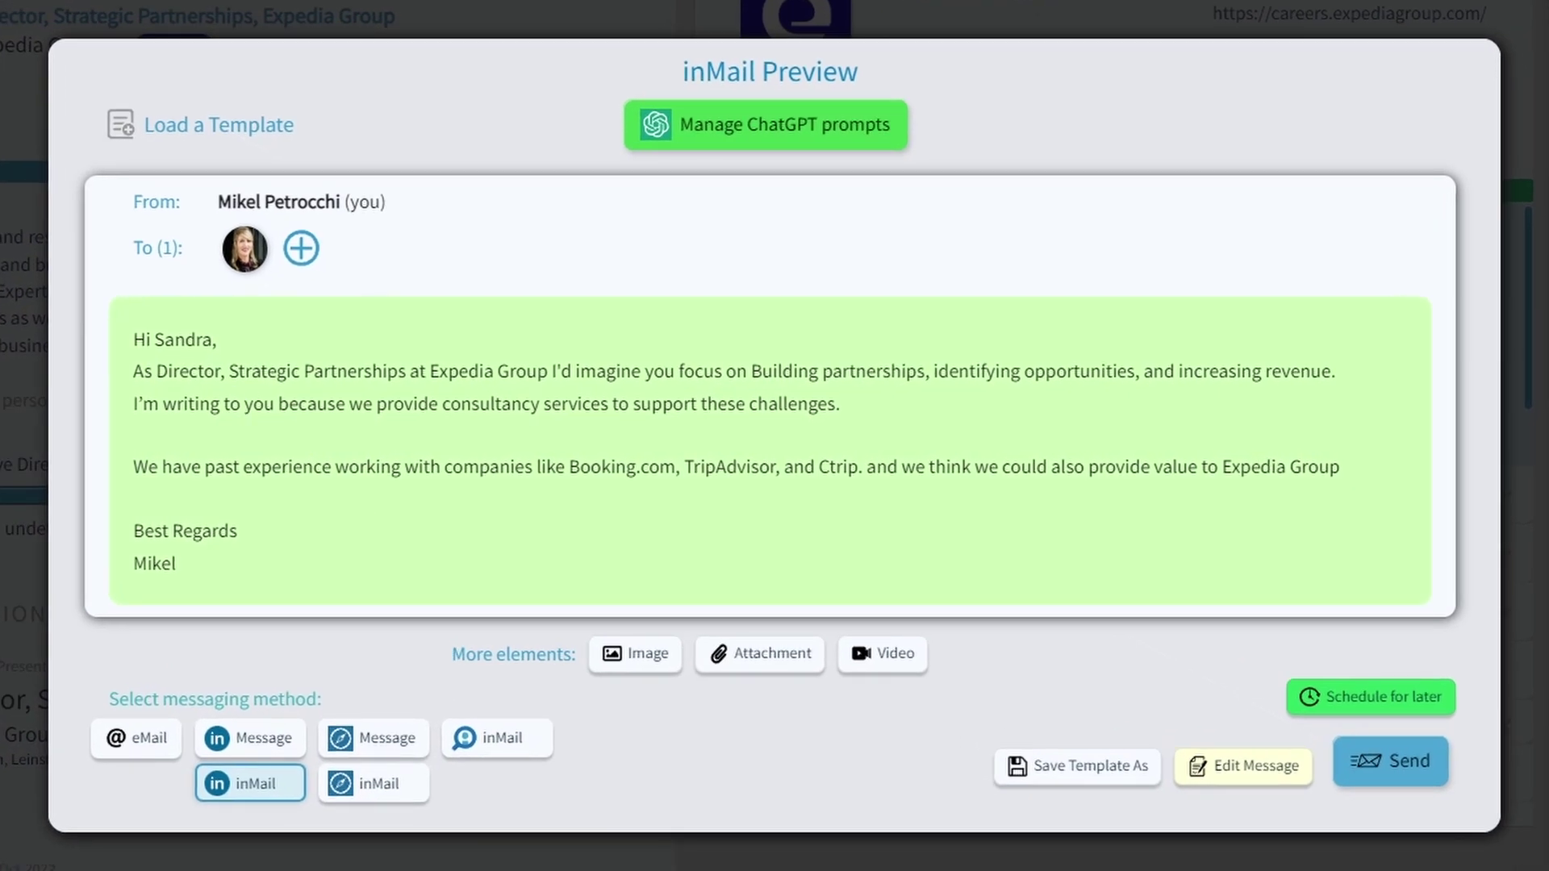
pyautogui.moveTo(156, 371); pyautogui.dragTo(411, 371)
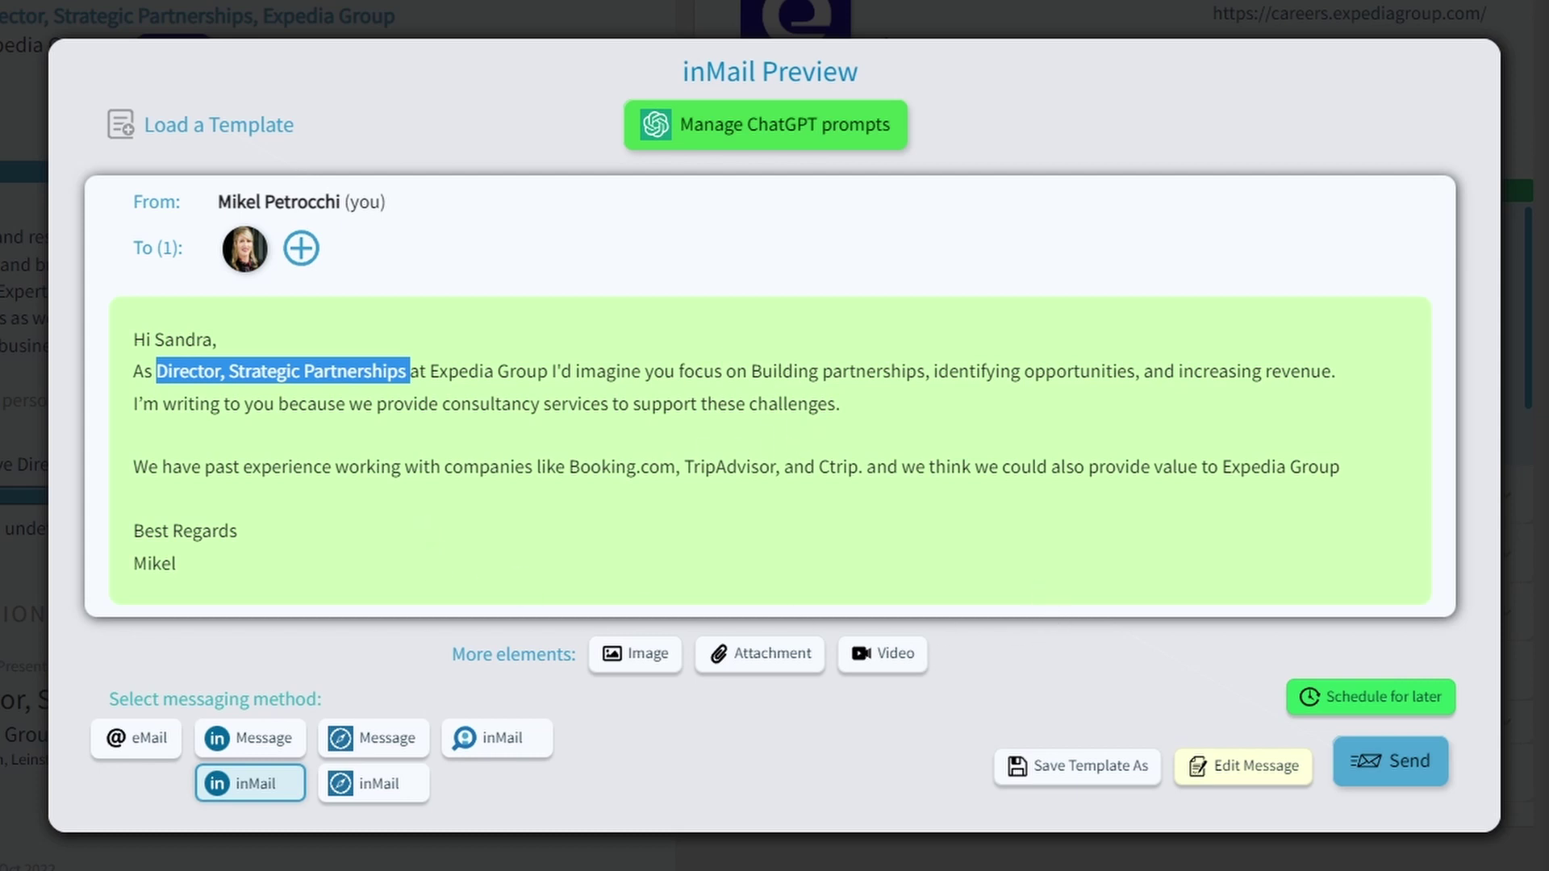
pyautogui.moveTo(751, 371); pyautogui.dragTo(833, 371)
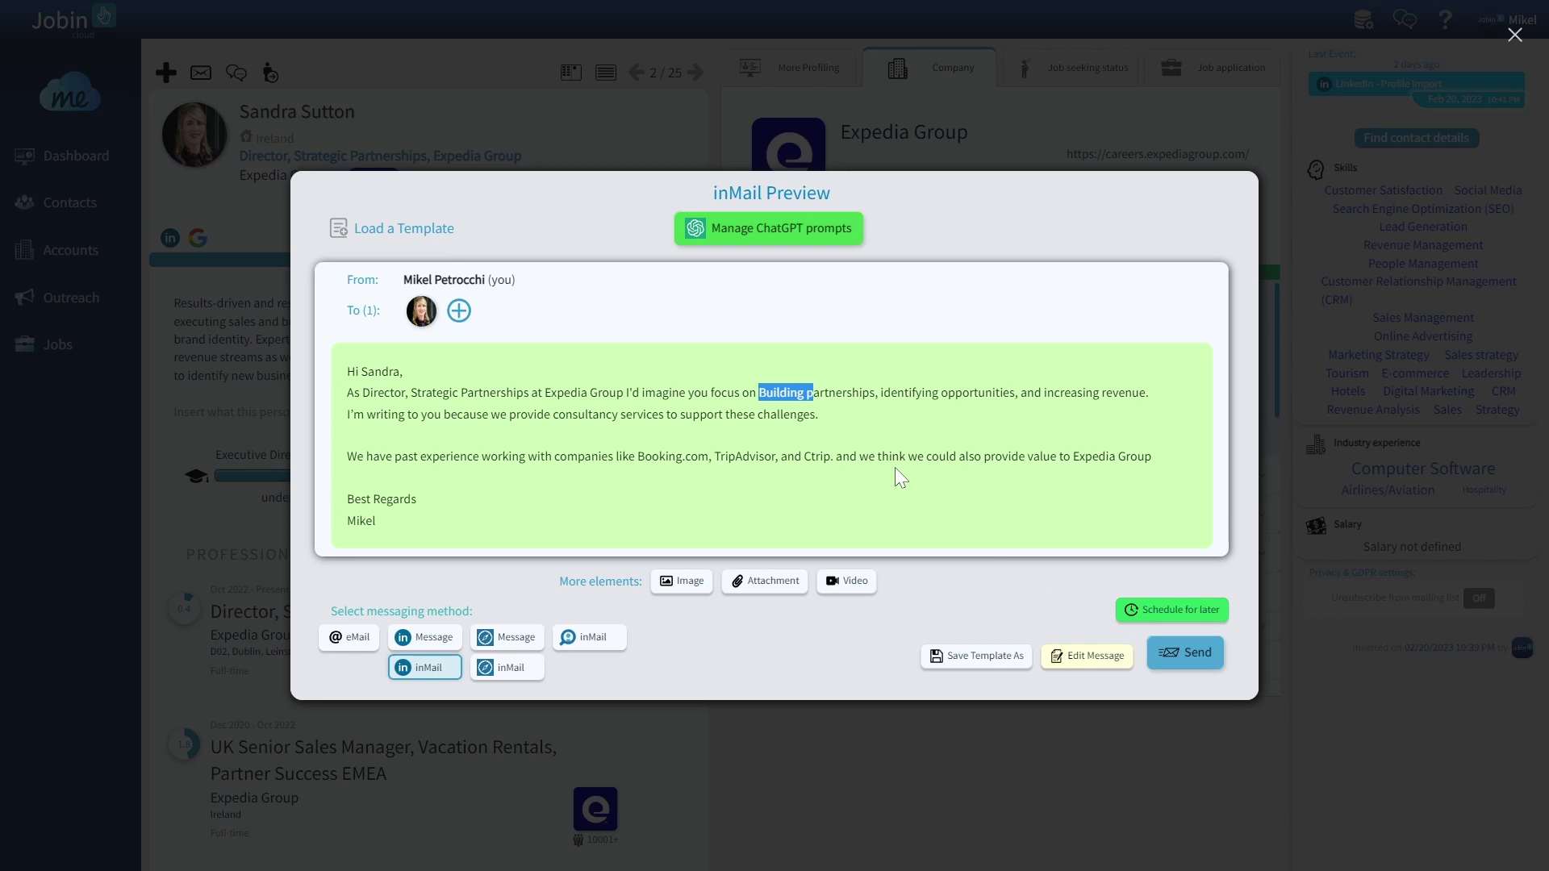
pyautogui.click(896, 470)
# Enable ChatGPT rewriting and preview the reworded pitch citing Booking.com, TripAdvisor and trivago
pyautogui.click(1072, 660)
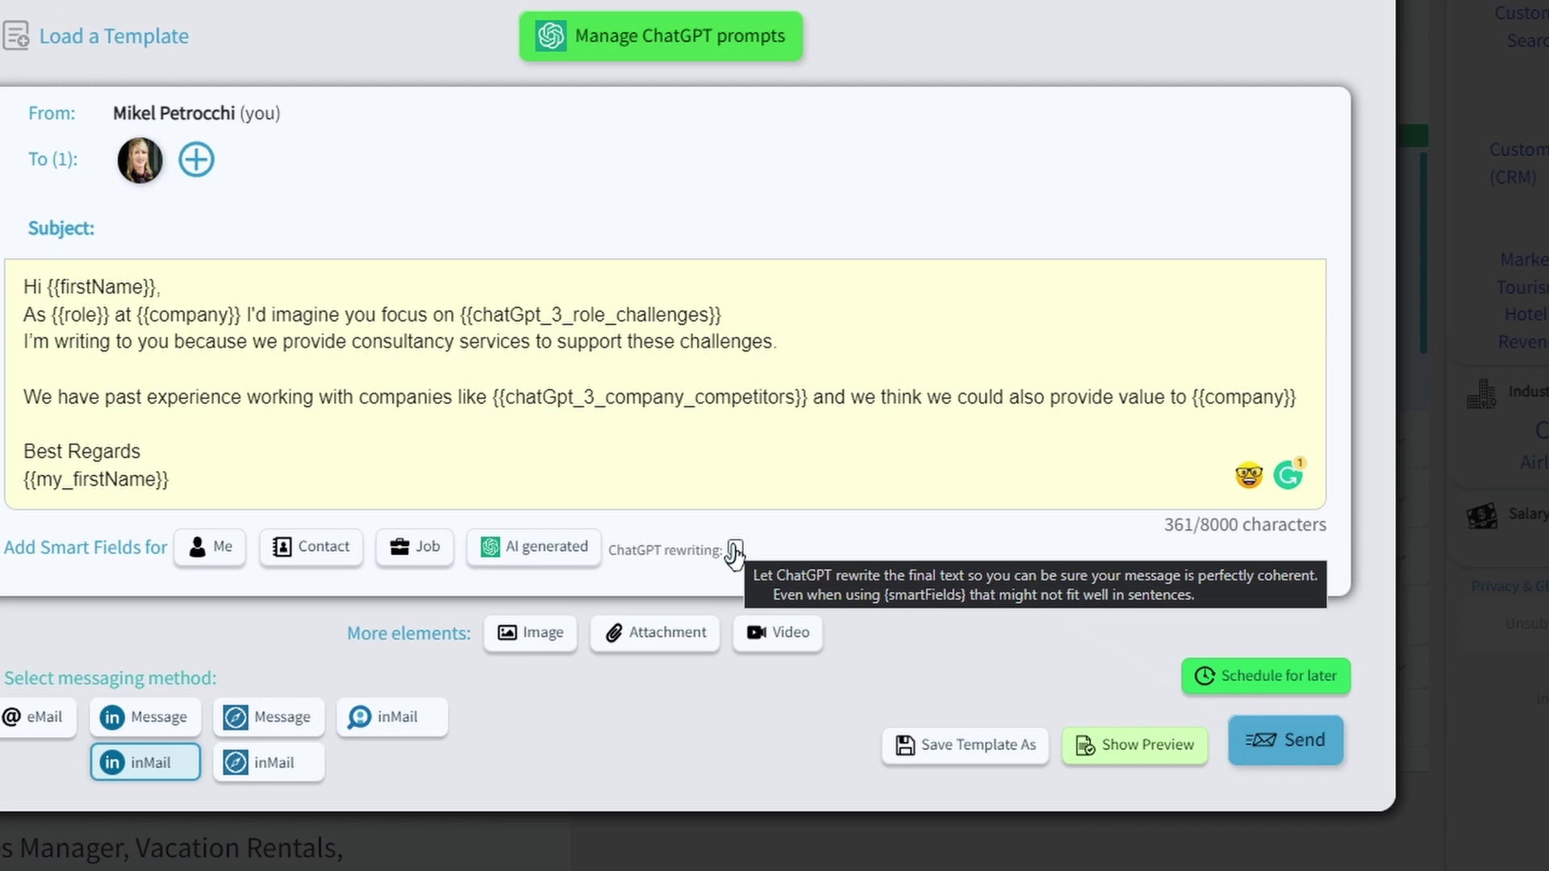
pyautogui.click(735, 550)
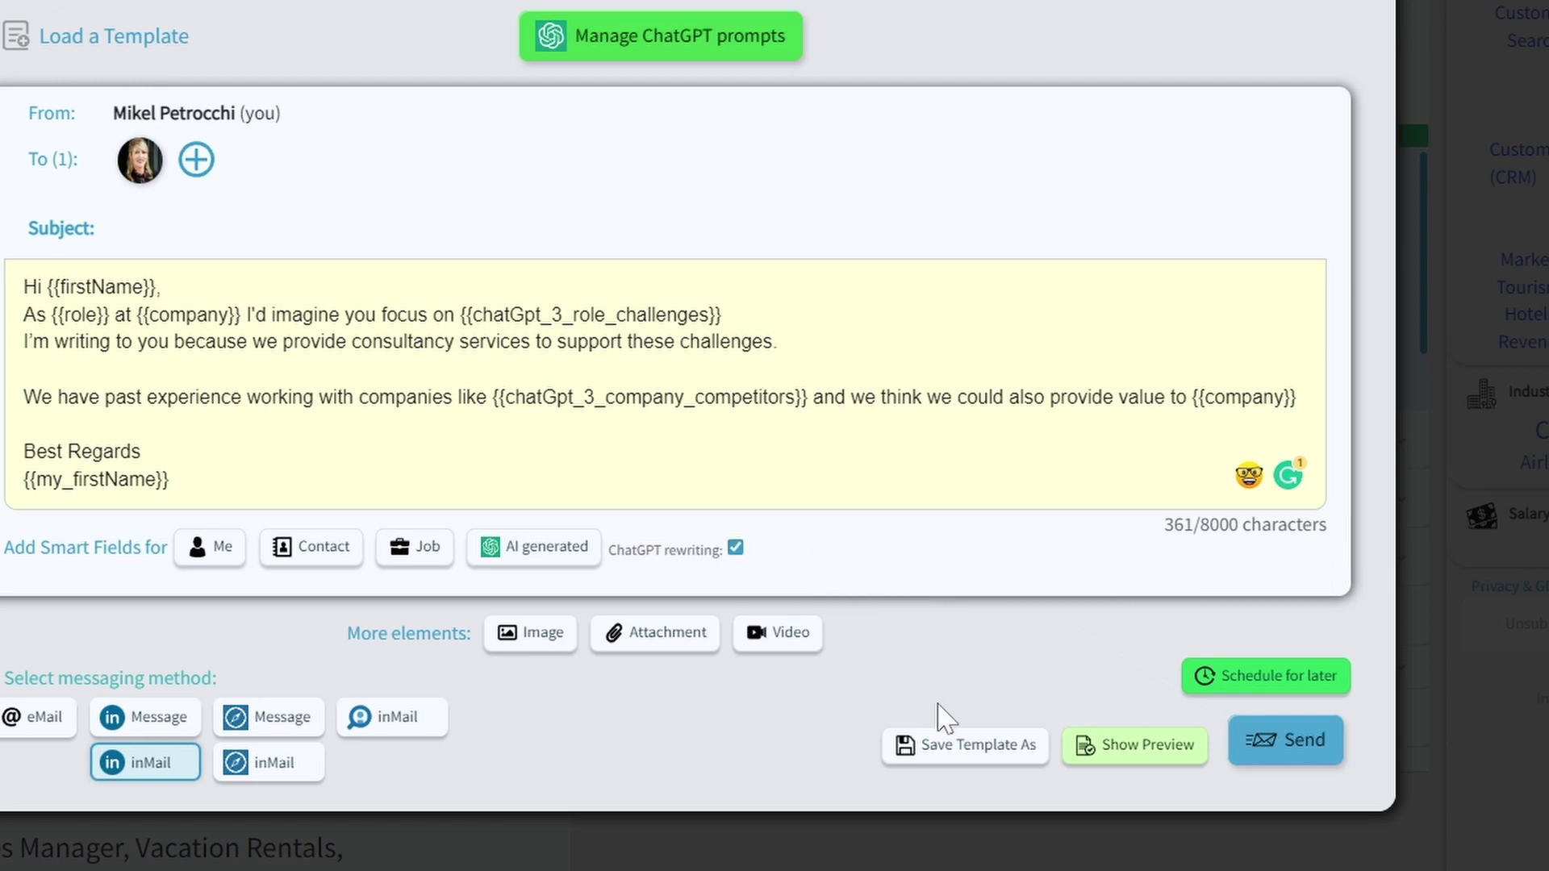
pyautogui.click(1081, 749)
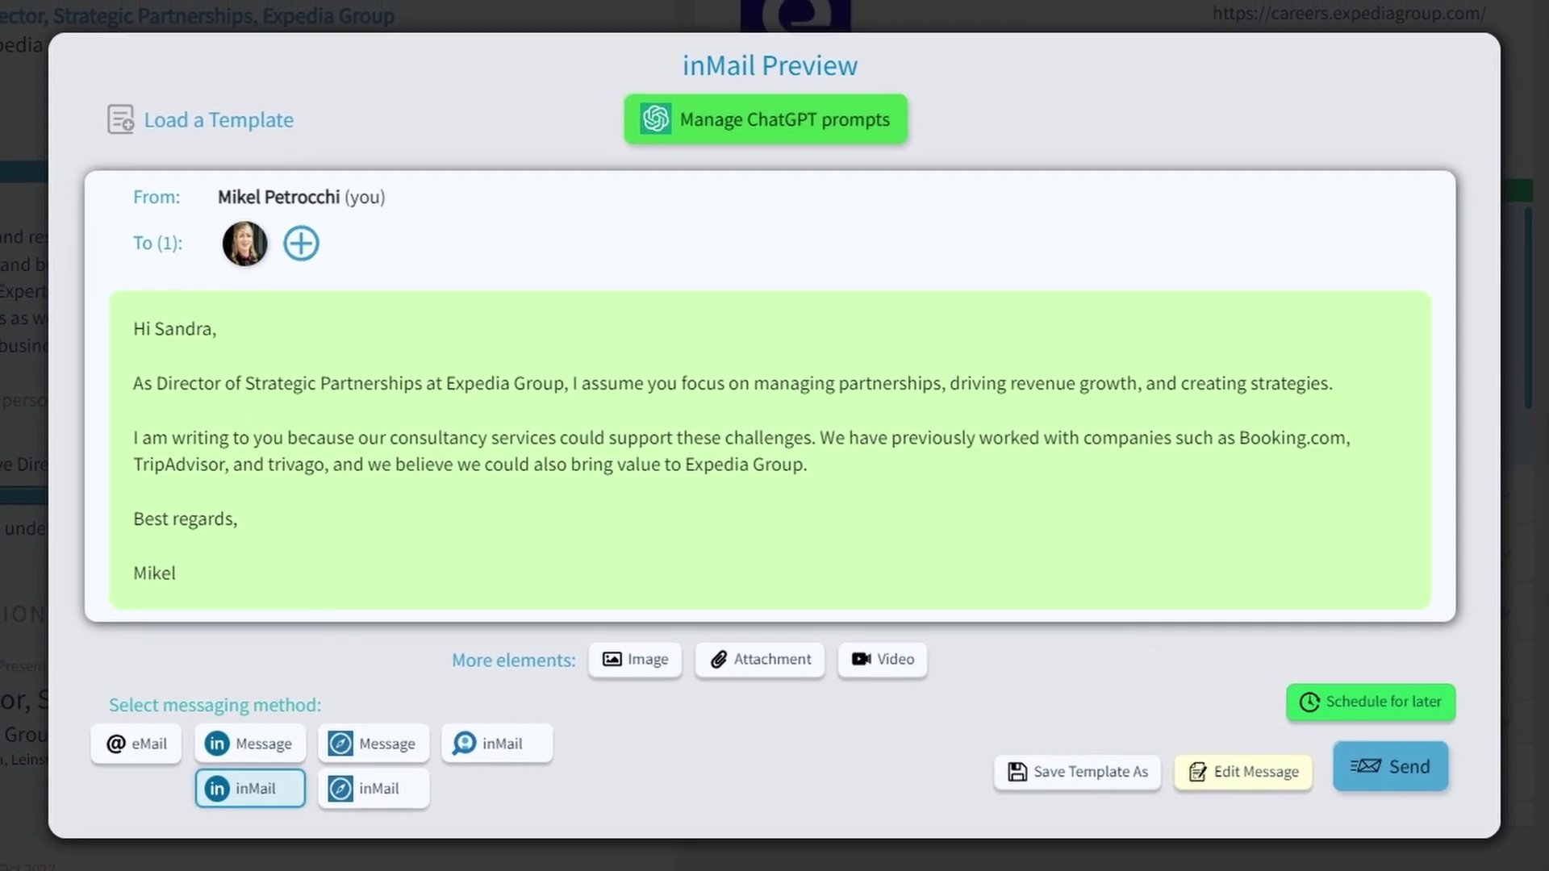
pyautogui.moveTo(155, 384); pyautogui.dragTo(422, 384)
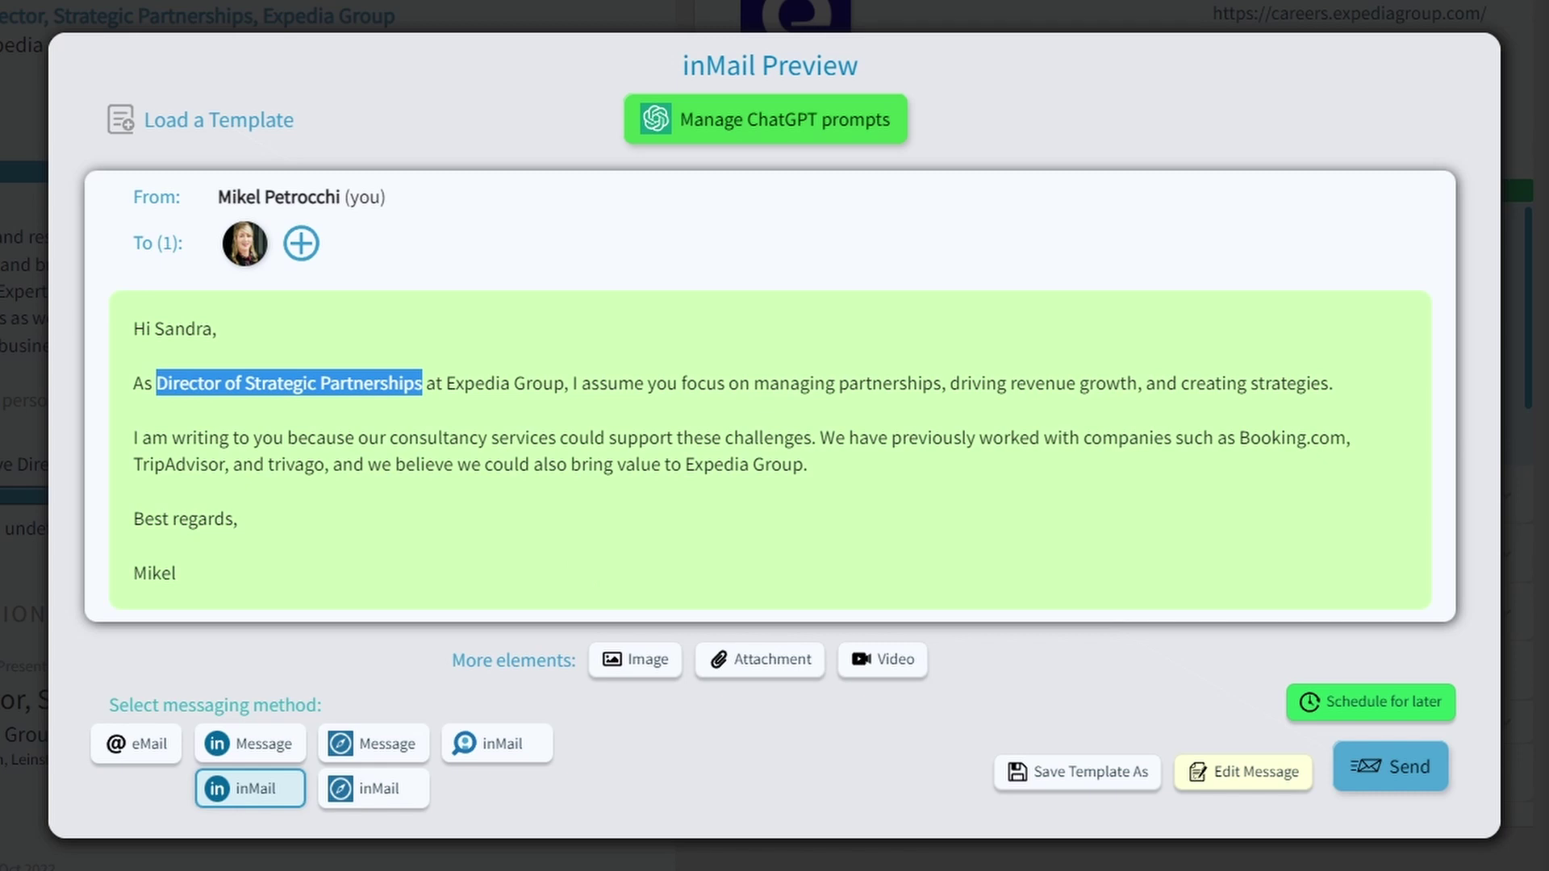
pyautogui.moveTo(752, 383); pyautogui.dragTo(1338, 387)
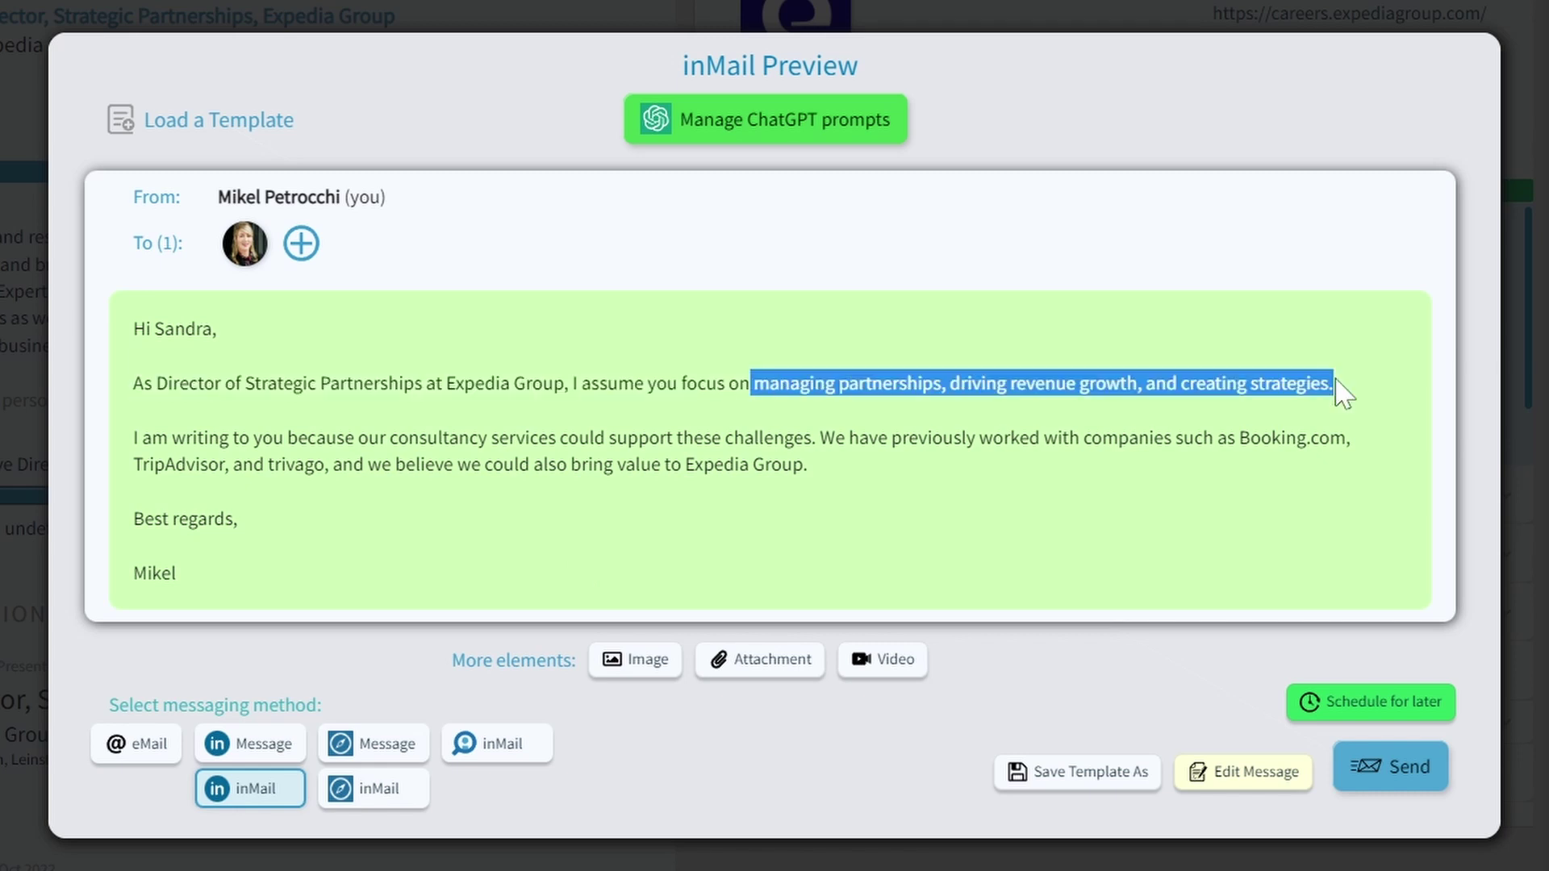
pyautogui.click(1023, 539)
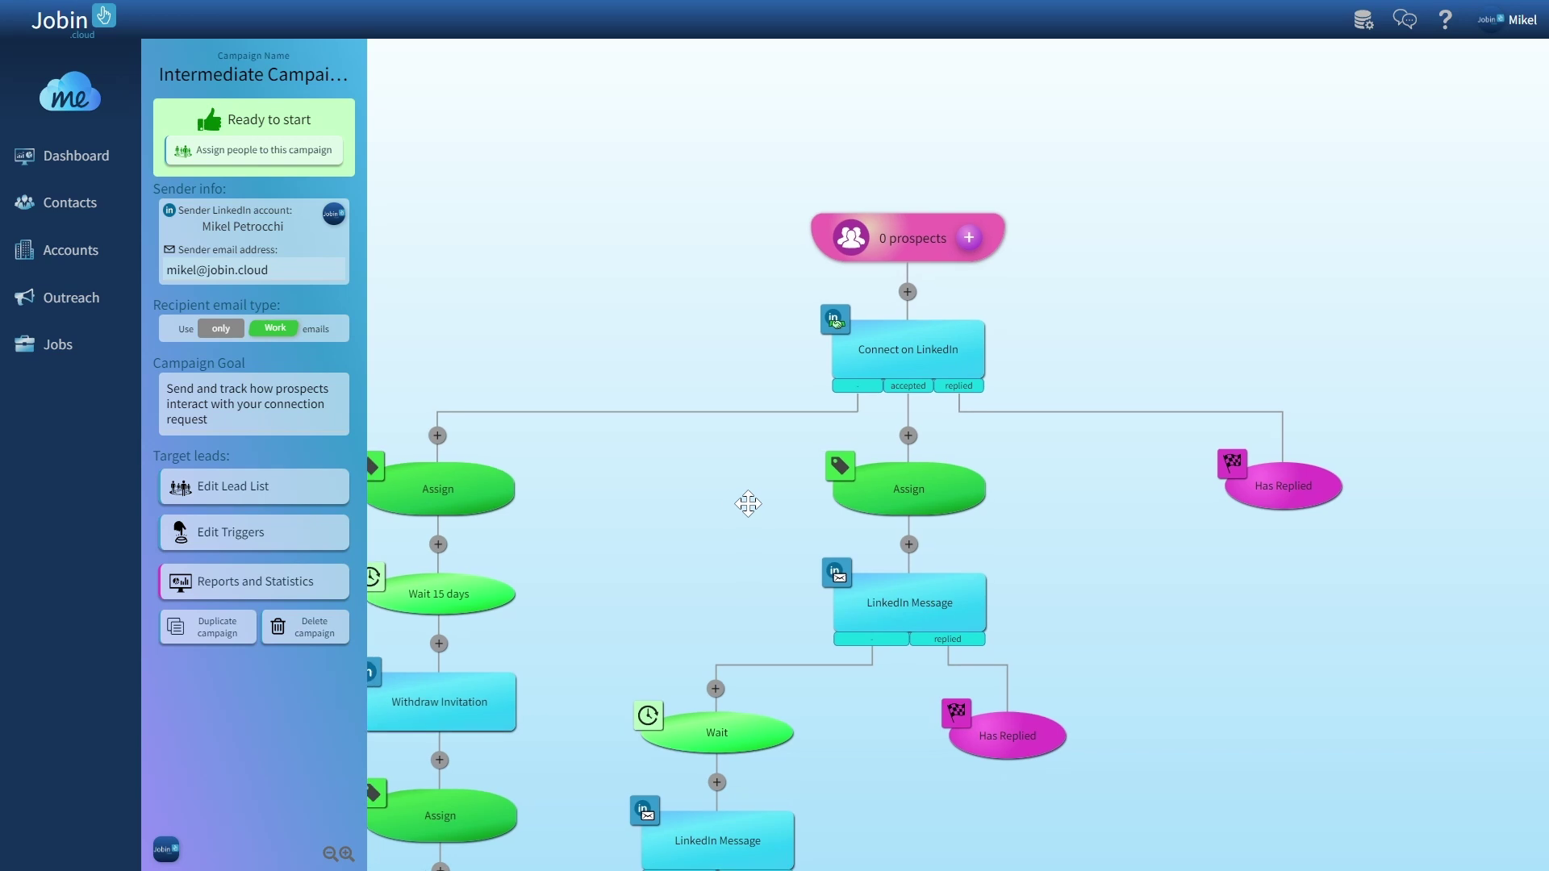
# Pan the Intermediate Campaign workflow to show the branches after Connect on LinkedIn
pyautogui.moveTo(739, 506); pyautogui.dragTo(878, 329)
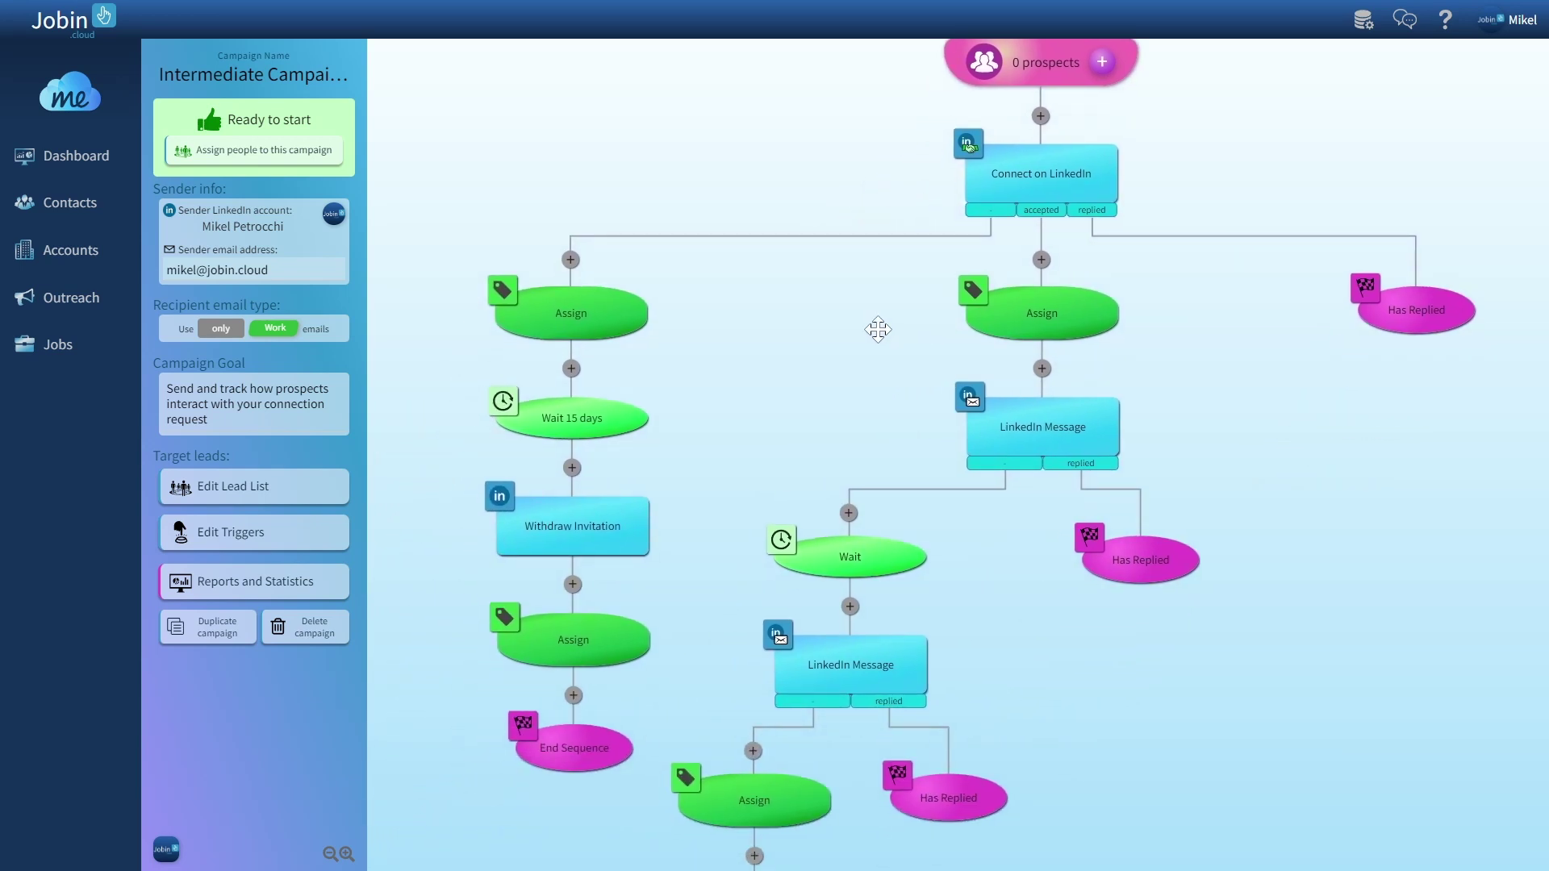